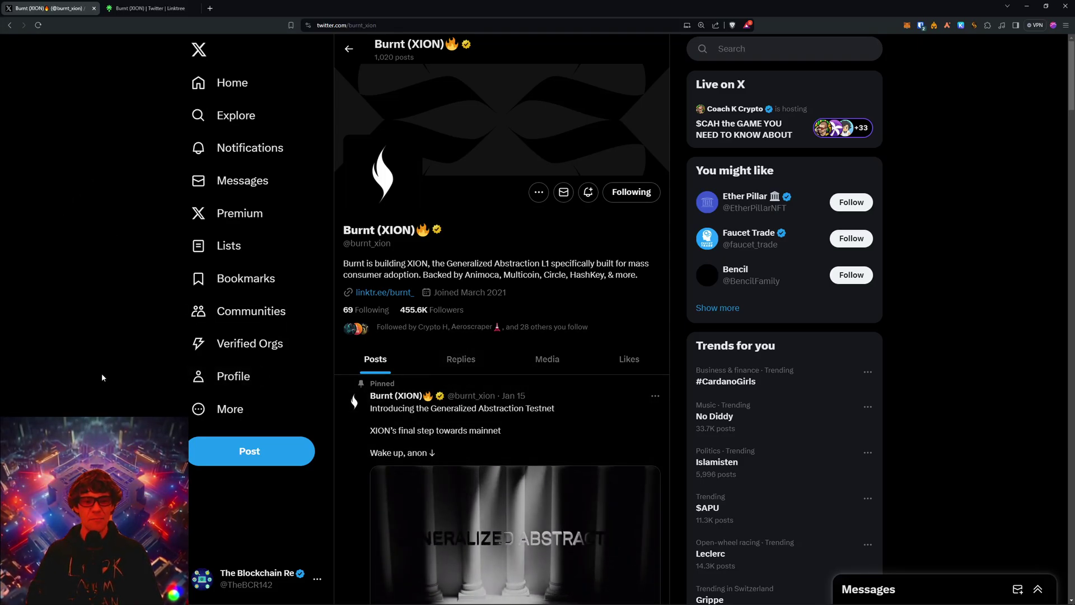
{"action": "scroll", "coordinate": [117, 374], "scroll_direction": "down", "scroll_amount": 5}
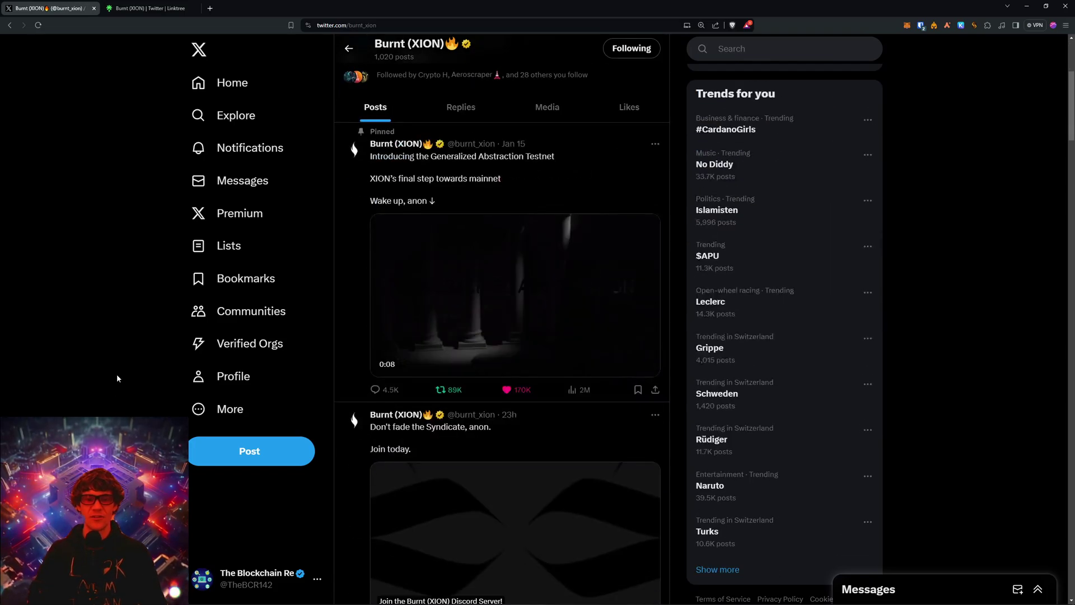
{"action": "scroll", "coordinate": [117, 374], "scroll_direction": "down", "scroll_amount": 5}
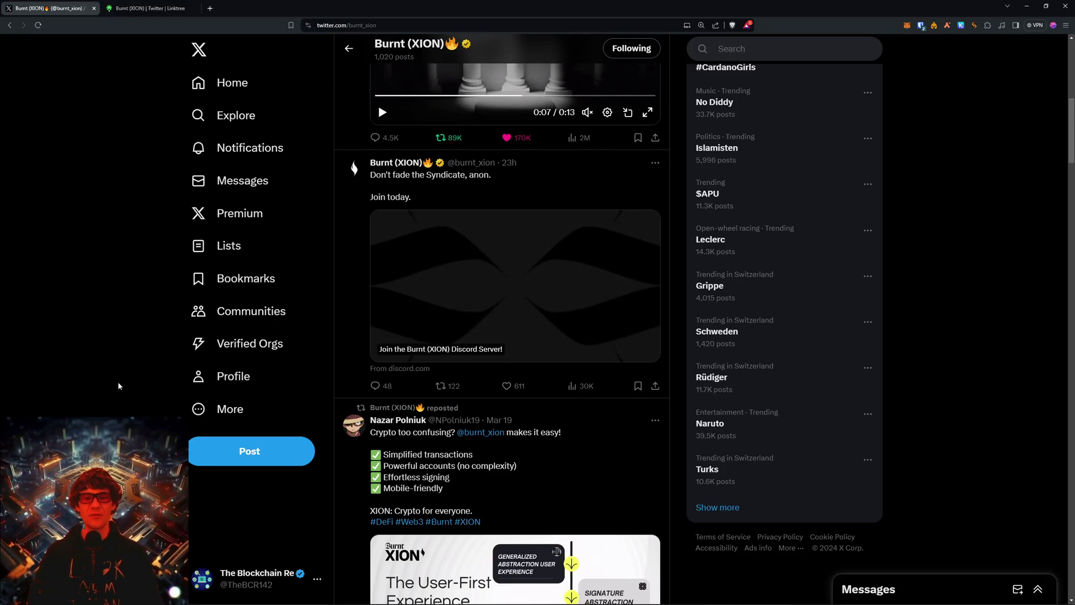
{"action": "scroll", "coordinate": [117, 382], "scroll_direction": "down", "scroll_amount": 5}
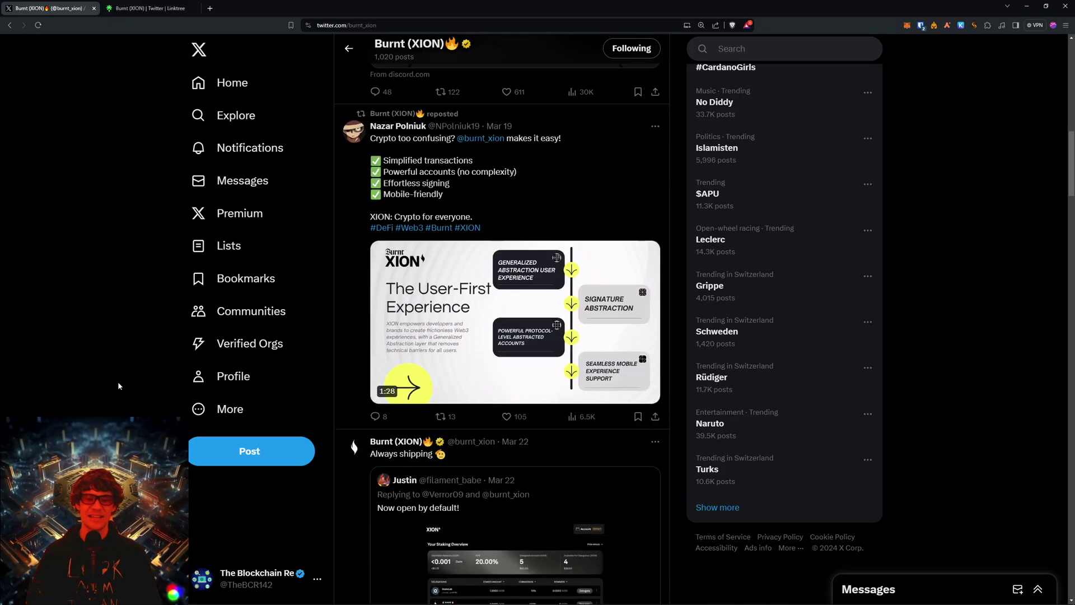
{"action": "scroll", "coordinate": [126, 394], "scroll_direction": "down", "scroll_amount": 6}
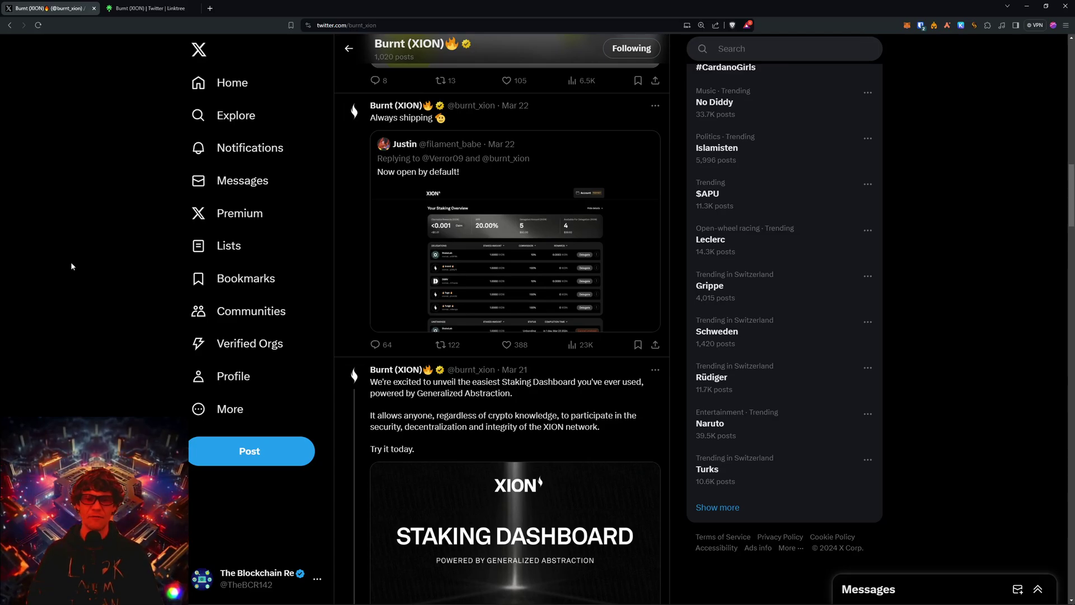
{"action": "scroll", "coordinate": [450, 220], "scroll_direction": "down", "scroll_amount": 4}
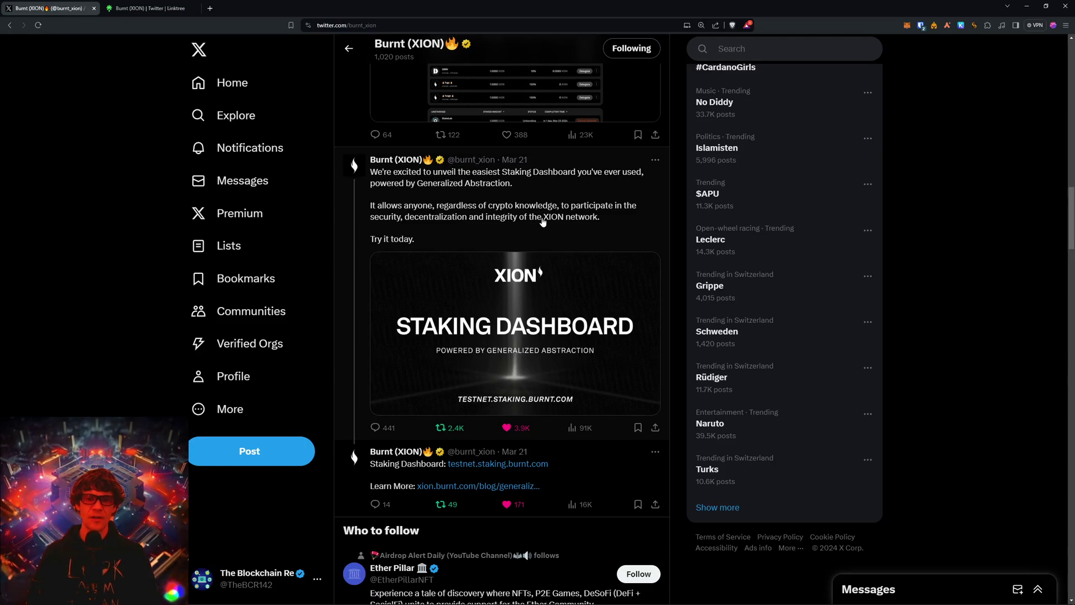
{"action": "left_click", "coordinate": [157, 10]}
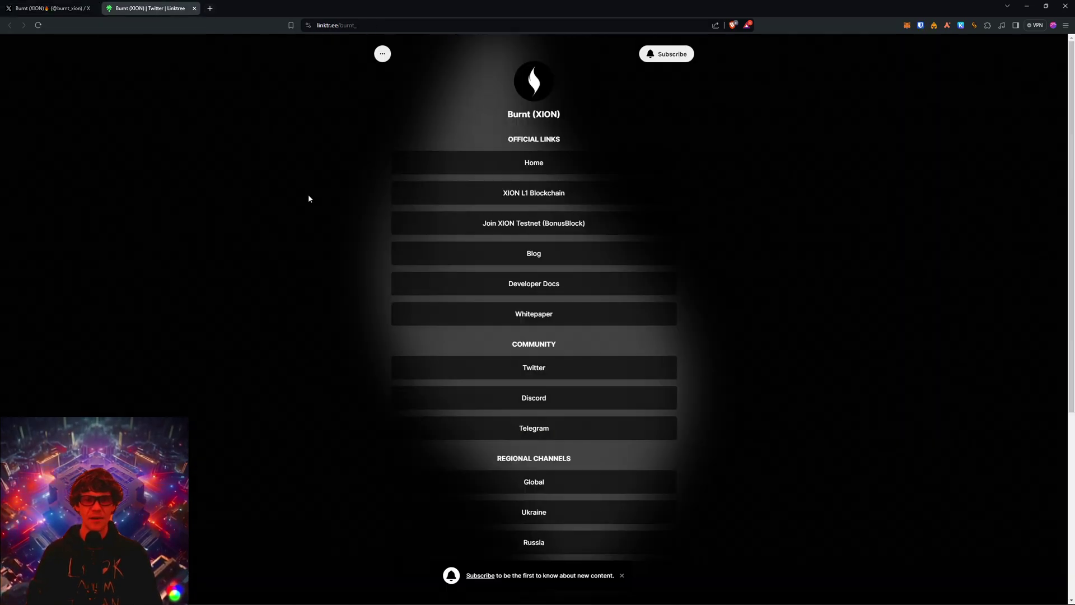
{"action": "scroll", "coordinate": [322, 251], "scroll_direction": "down", "scroll_amount": 2}
{"action": "scroll", "coordinate": [323, 254], "scroll_direction": "up", "scroll_amount": 2}
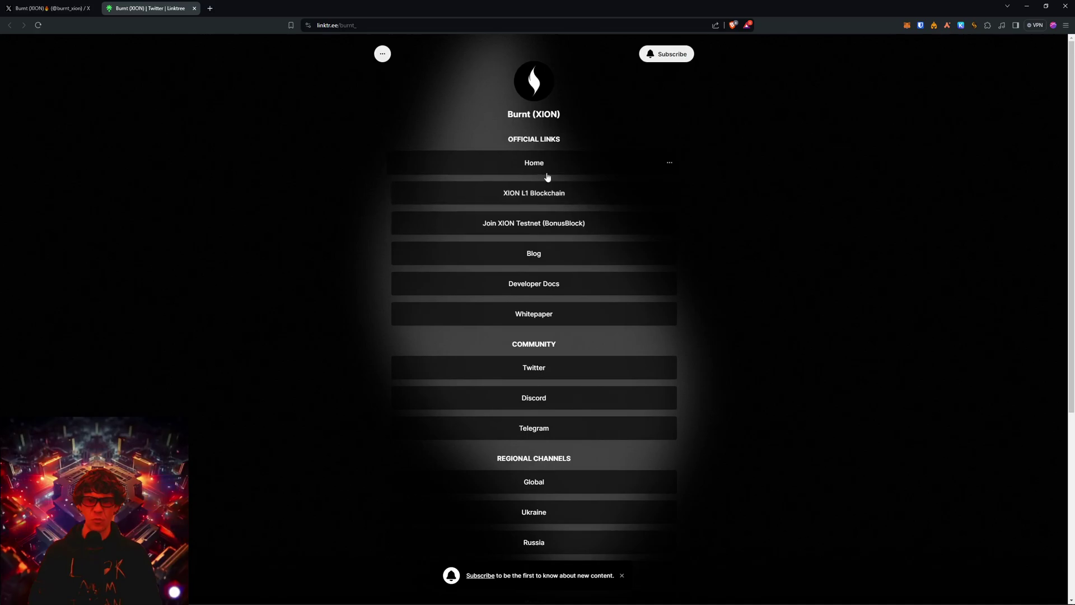
{"action": "scroll", "coordinate": [357, 267], "scroll_direction": "down", "scroll_amount": 4}
{"action": "scroll", "coordinate": [358, 270], "scroll_direction": "up", "scroll_amount": 4}
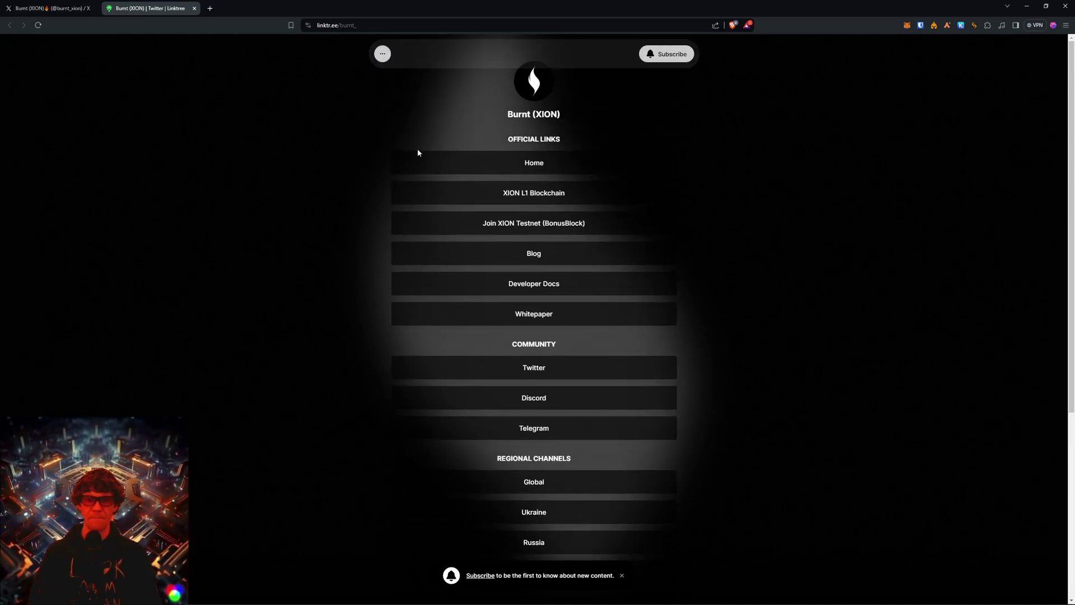
{"action": "left_click", "coordinate": [49, 8]}
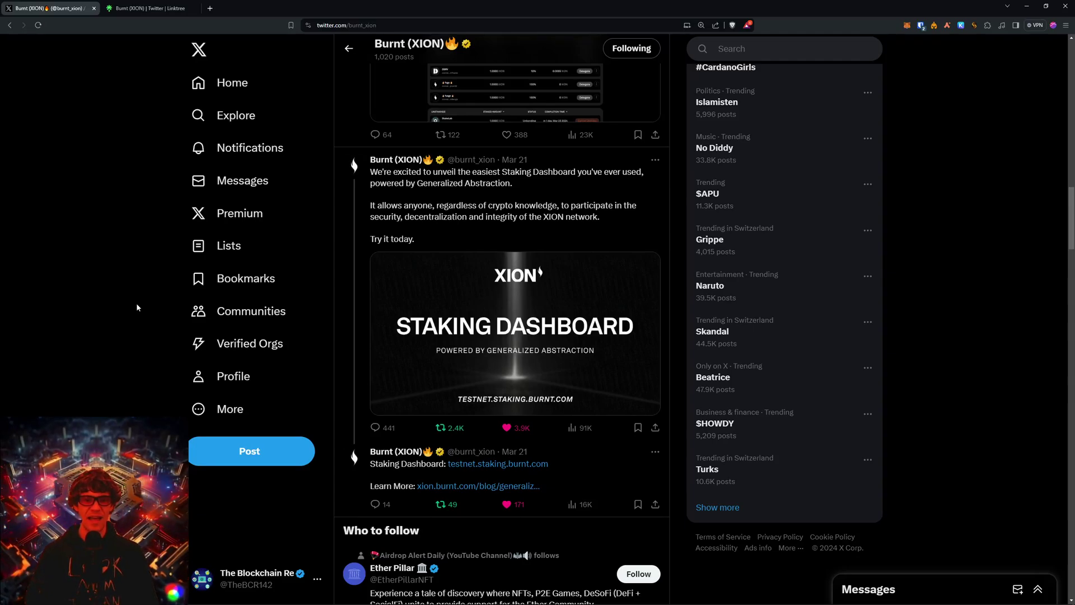
From the Burnt (XION) Linktree, reach BonusBlock's Welcome to XION page and bring up its email sign-in.
{"action": "left_click", "coordinate": [150, 8]}
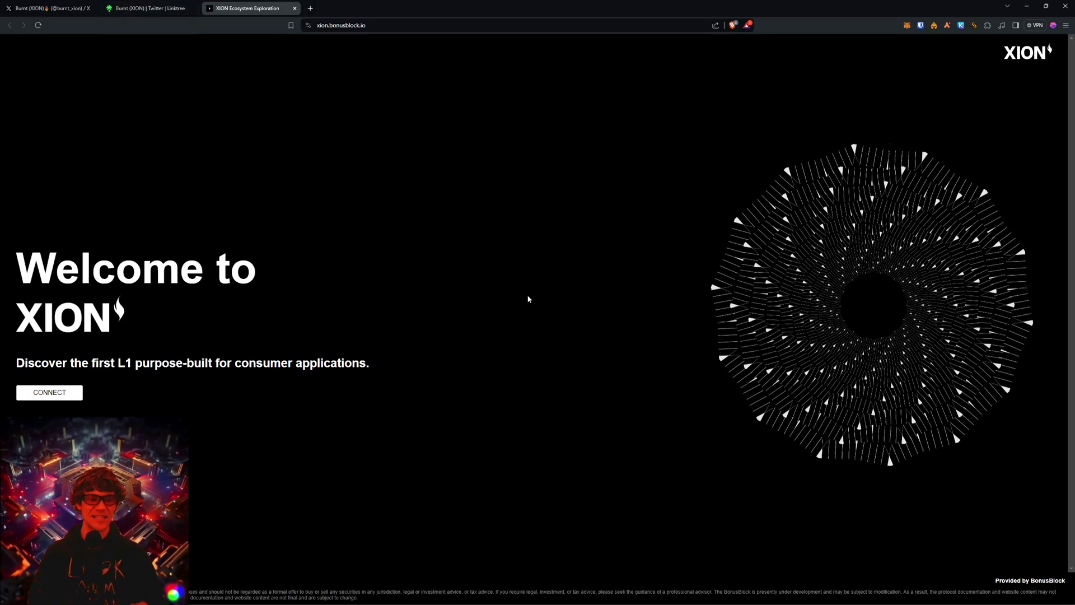
{"action": "left_click", "coordinate": [44, 396]}
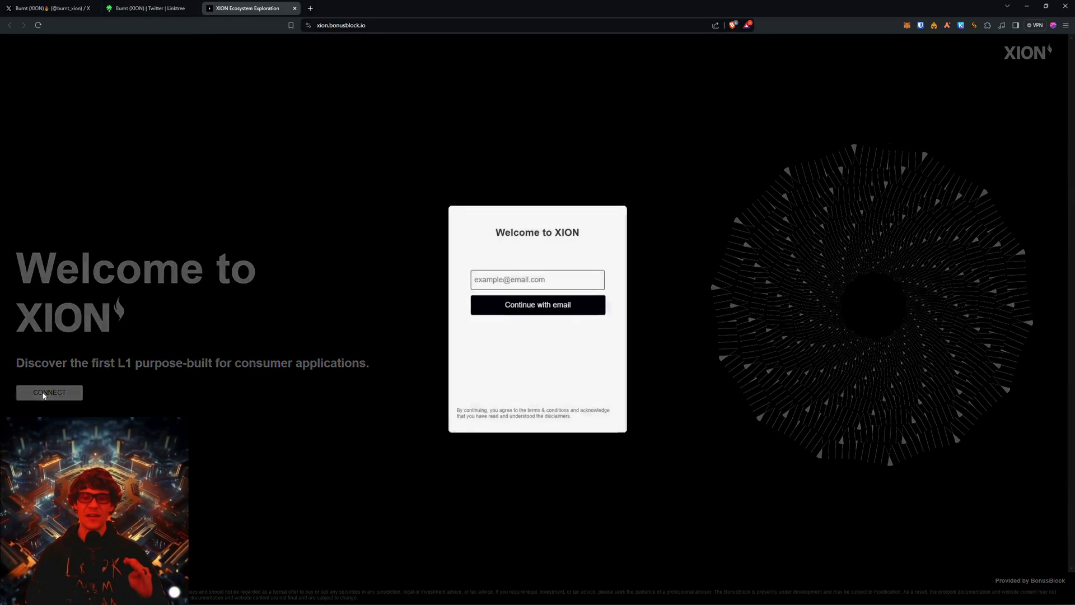
{"action": "left_click", "coordinate": [510, 280]}
{"action": "left_click", "coordinate": [659, 207]}
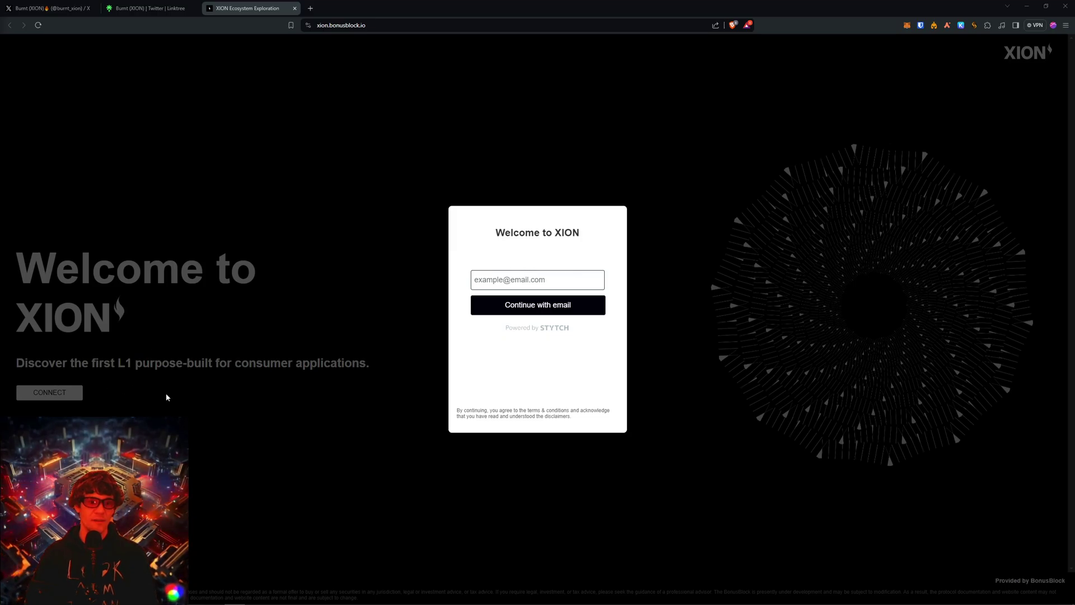
Log in with a saved e-mail address and the emailed passcode, selecting Personal Account 1.
{"action": "left_click", "coordinate": [527, 279]}
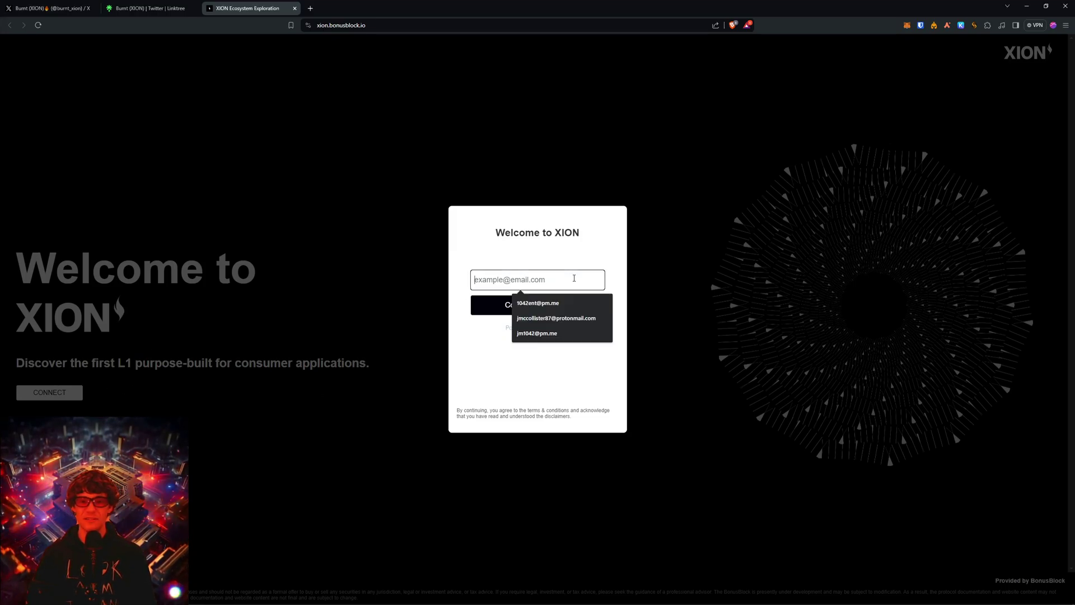
{"action": "left_click", "coordinate": [560, 307]}
{"action": "left_click", "coordinate": [554, 308]}
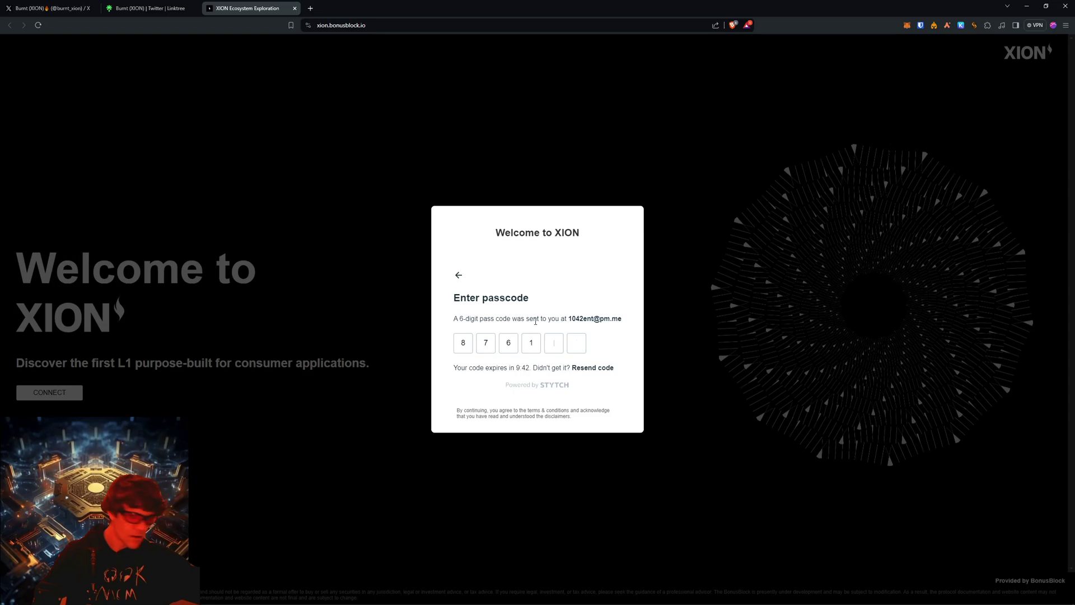
{"action": "type", "text": "54"}
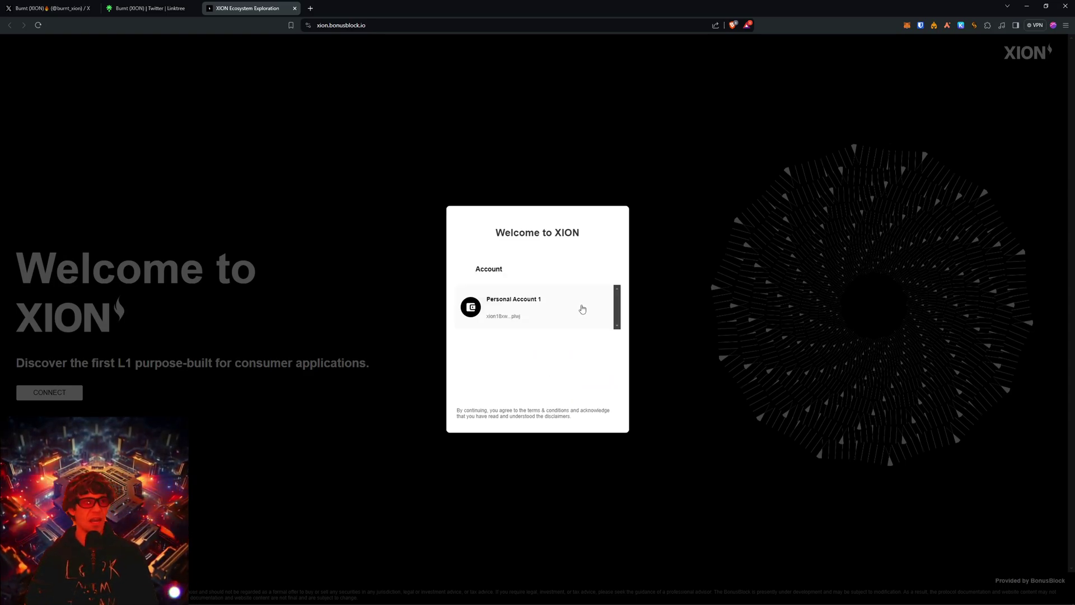
{"action": "left_click", "coordinate": [582, 309]}
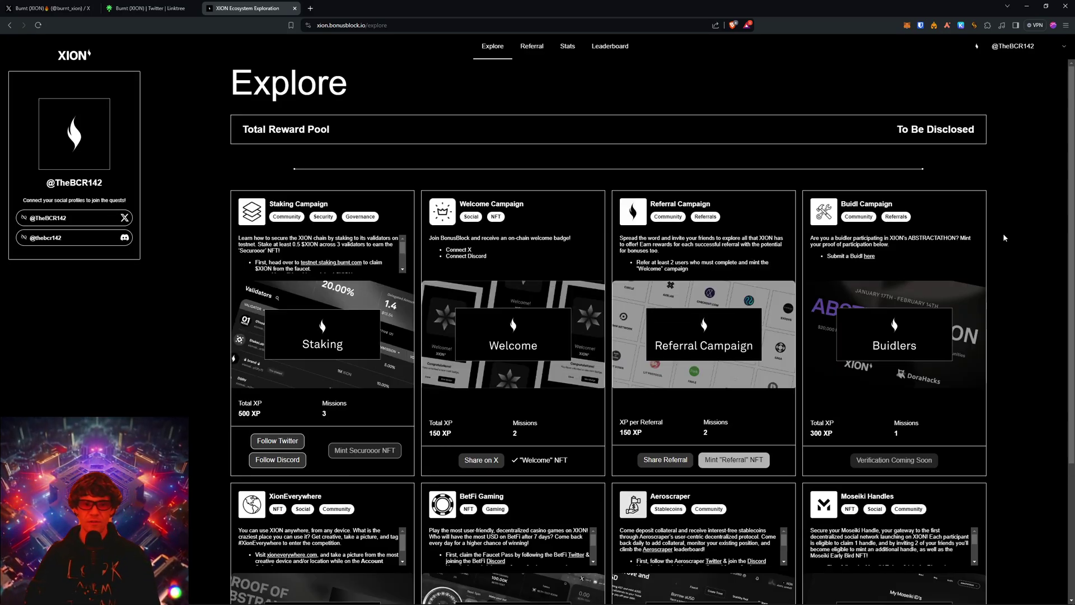
Browse the Explore page campaigns and scroll through the BetFi Gaming card's instructions.
{"action": "scroll", "coordinate": [1003, 233], "scroll_direction": "down", "scroll_amount": 2}
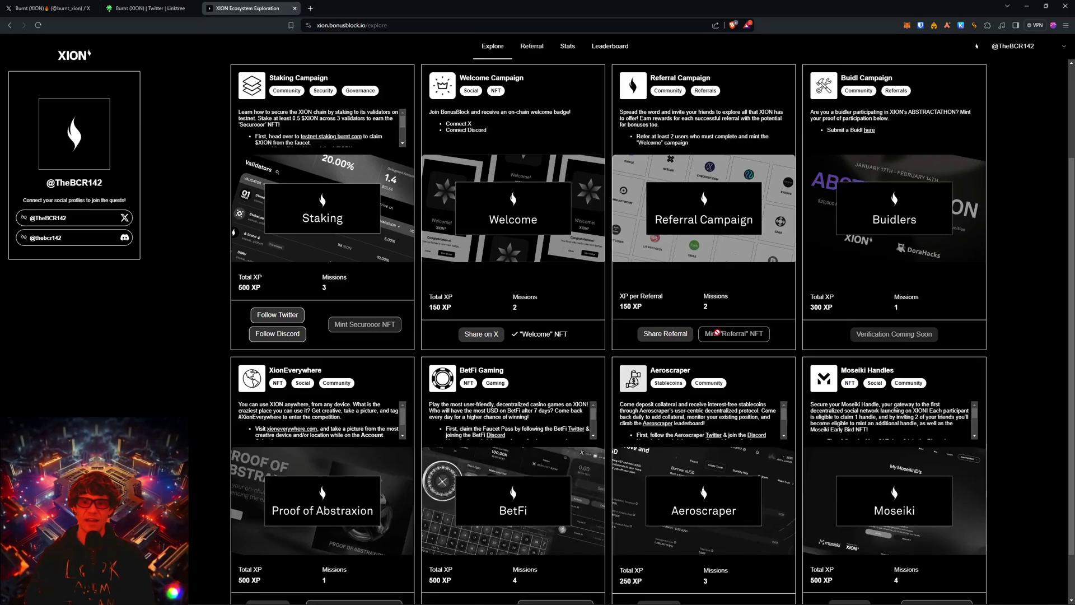
{"action": "scroll", "coordinate": [761, 133], "scroll_direction": "down", "scroll_amount": 2}
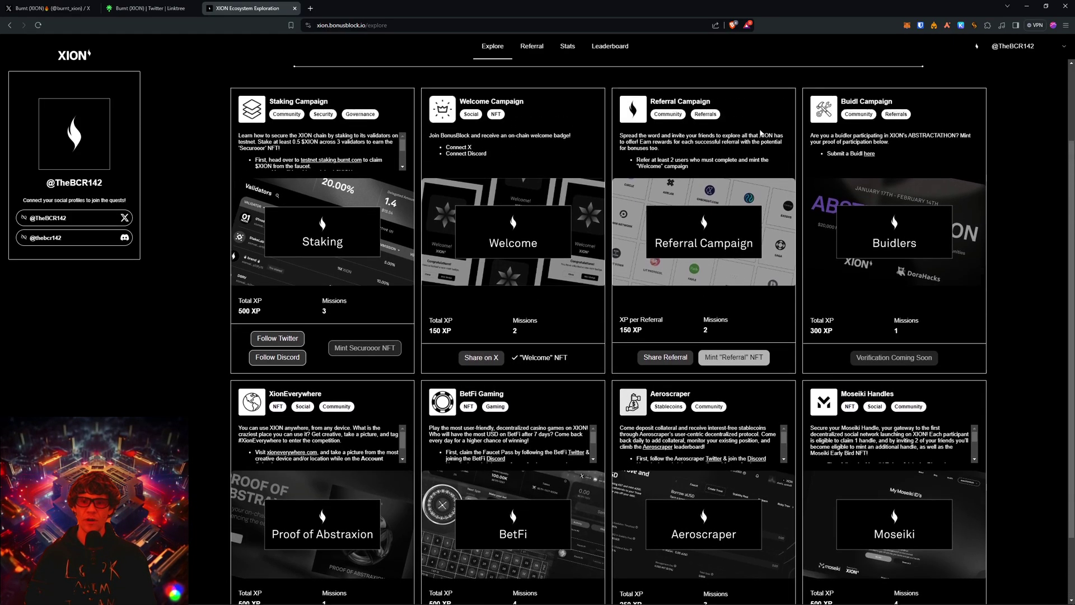
{"action": "scroll", "coordinate": [689, 249], "scroll_direction": "up", "scroll_amount": 1}
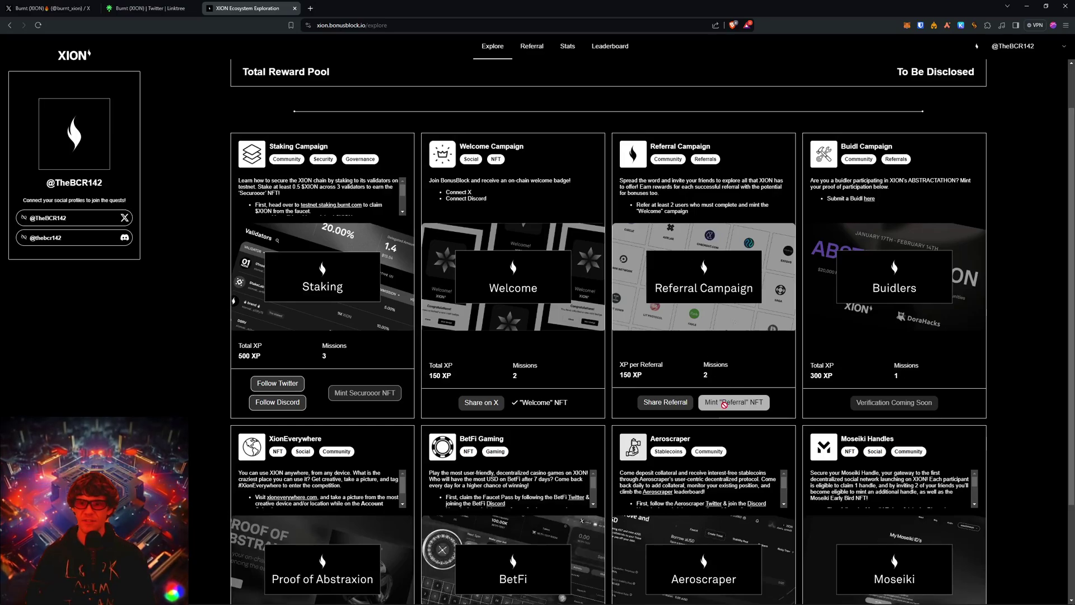
{"action": "scroll", "coordinate": [805, 336], "scroll_direction": "down", "scroll_amount": 3}
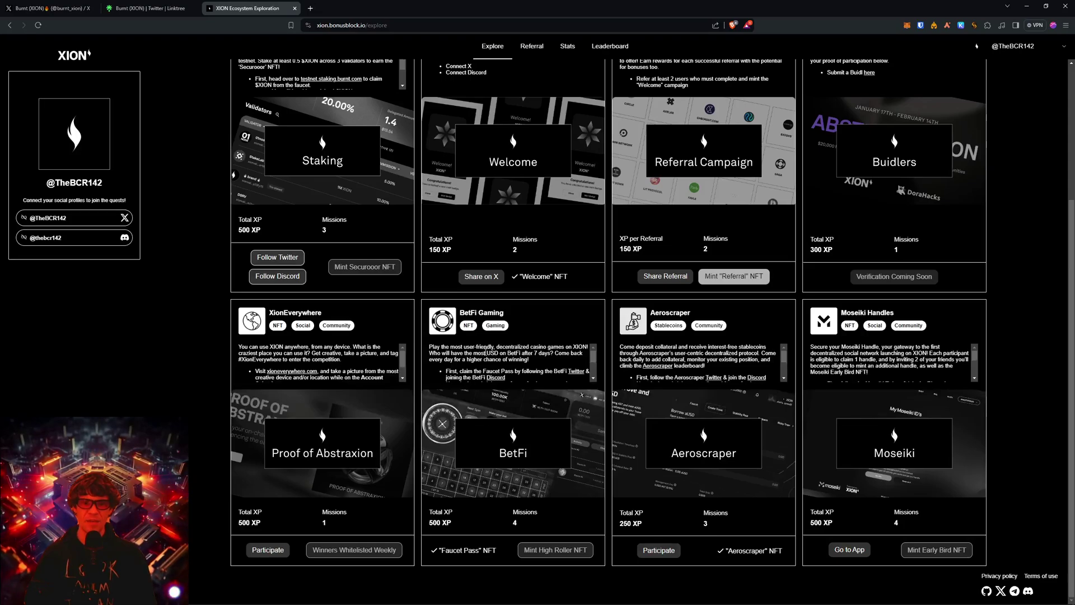
{"action": "scroll", "coordinate": [593, 361], "scroll_direction": "down", "scroll_amount": 1}
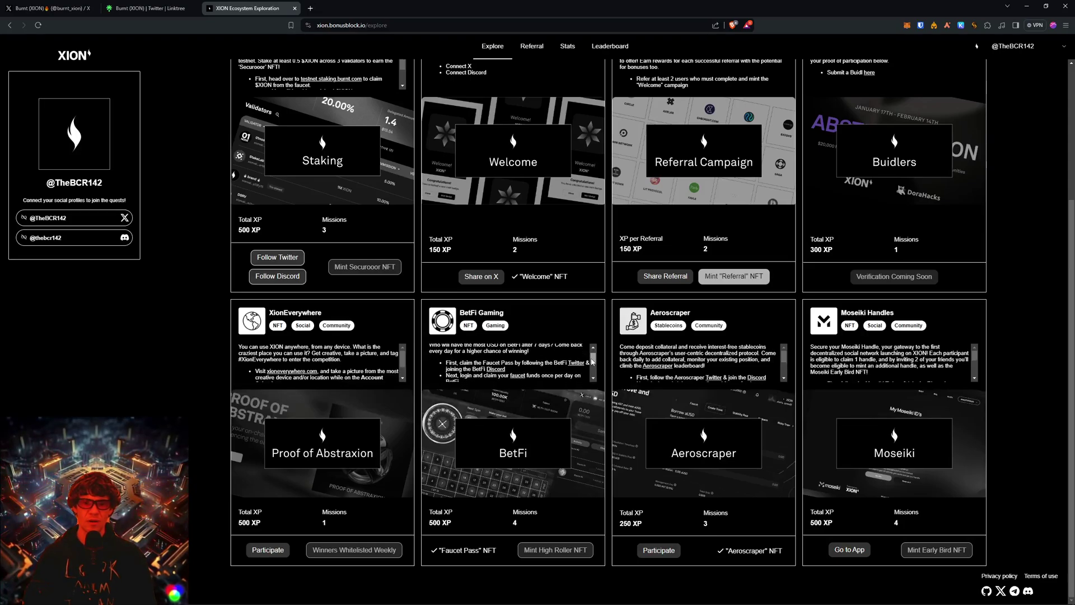
{"action": "left_click_drag", "start_coordinate": [591, 359], "coordinate": [591, 357]}
{"action": "scroll", "coordinate": [567, 361], "scroll_direction": "down", "scroll_amount": 2}
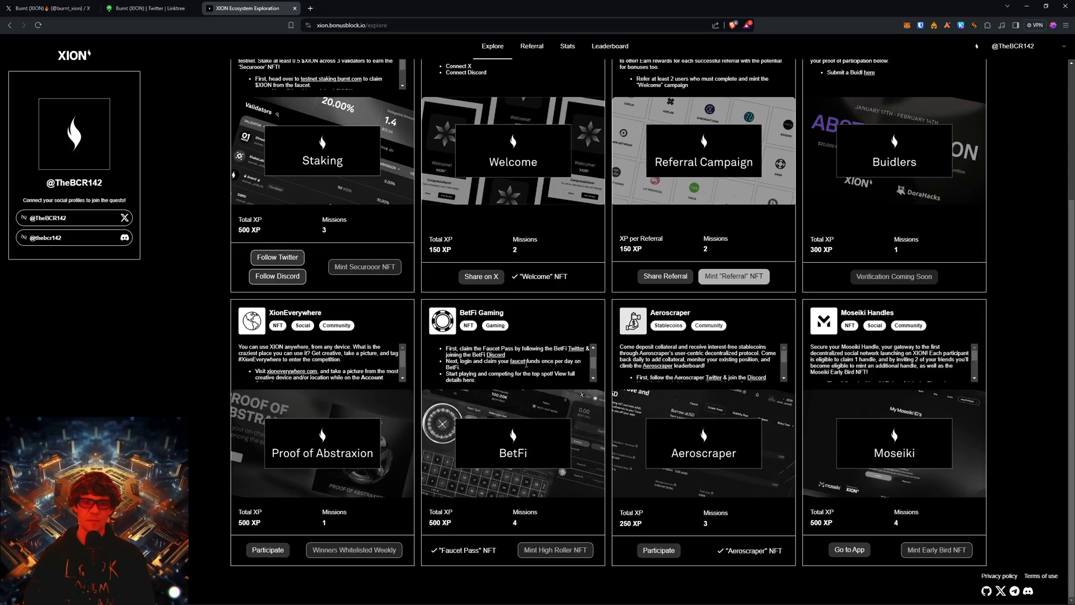
Open the BetFi faucet link in a background tab and keep reviewing the campaign list.
{"action": "middle_click", "coordinate": [522, 361]}
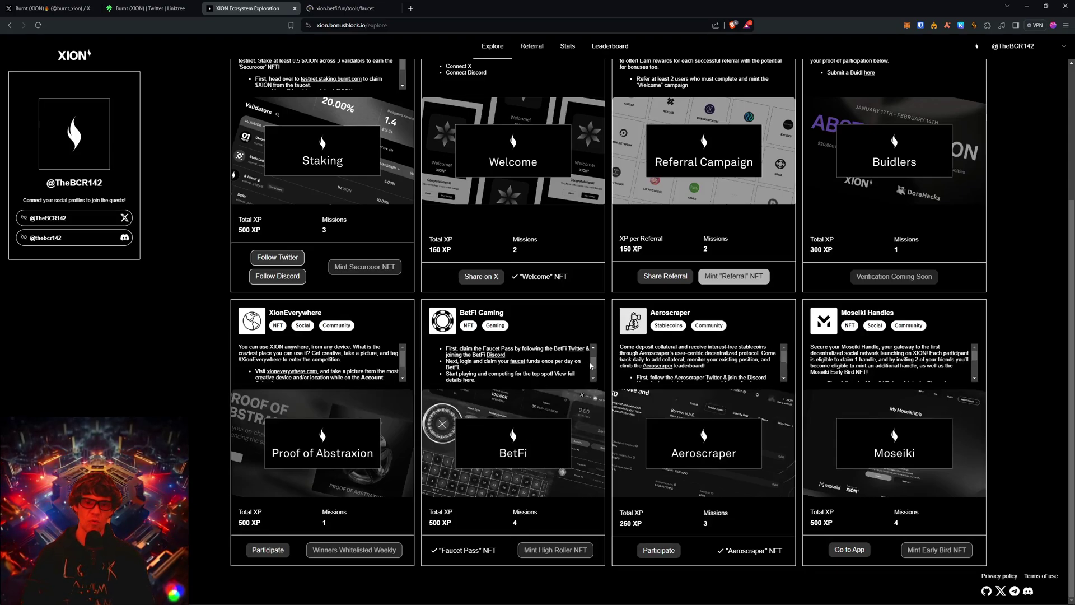
{"action": "scroll", "coordinate": [588, 367], "scroll_direction": "down", "scroll_amount": 2}
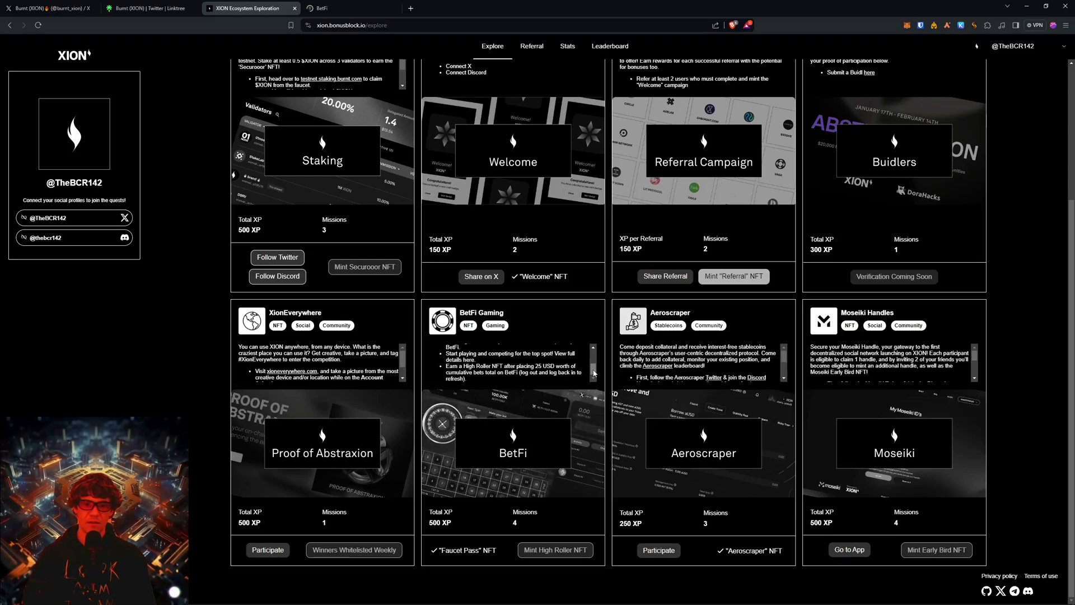
{"action": "scroll", "coordinate": [595, 373], "scroll_direction": "up", "scroll_amount": 1}
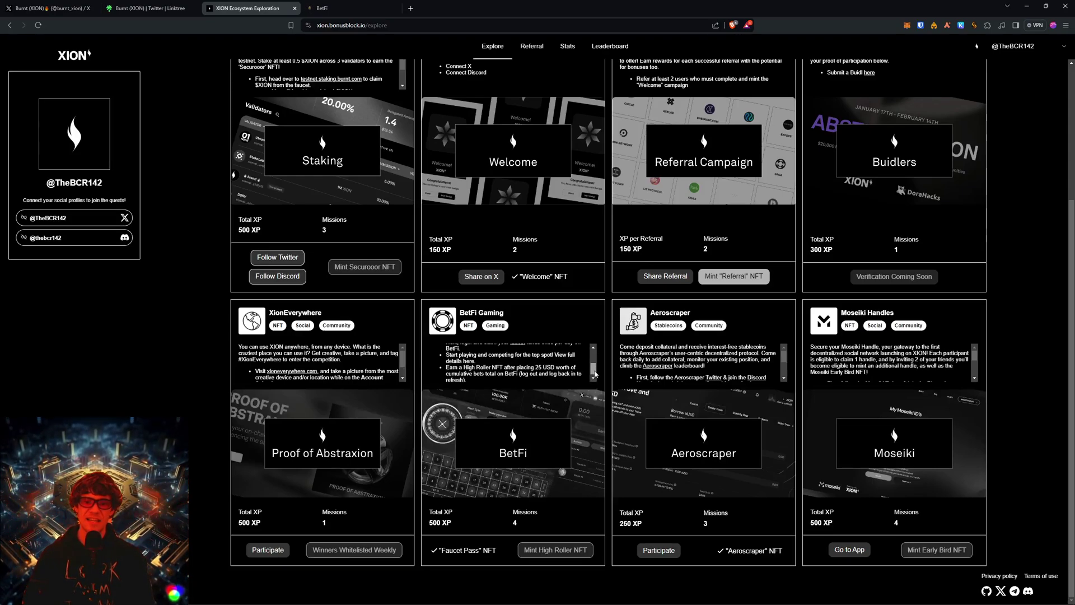
{"action": "scroll", "coordinate": [595, 373], "scroll_direction": "down", "scroll_amount": 1}
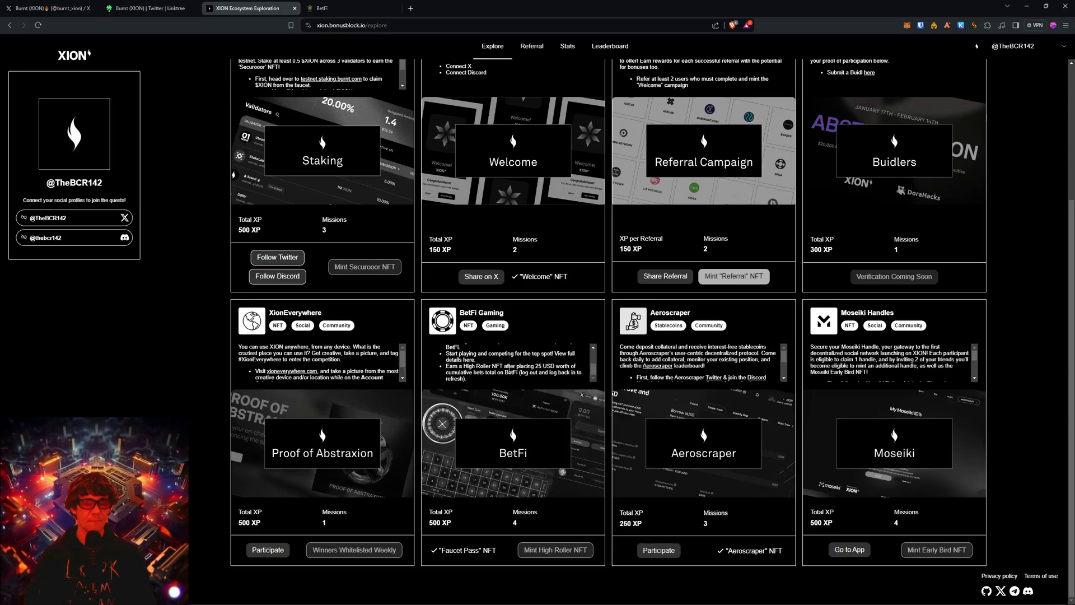
On the BetFi faucet page, start the login, which opens the XION Account Dashboard sign-in.
{"action": "left_click", "coordinate": [346, 7]}
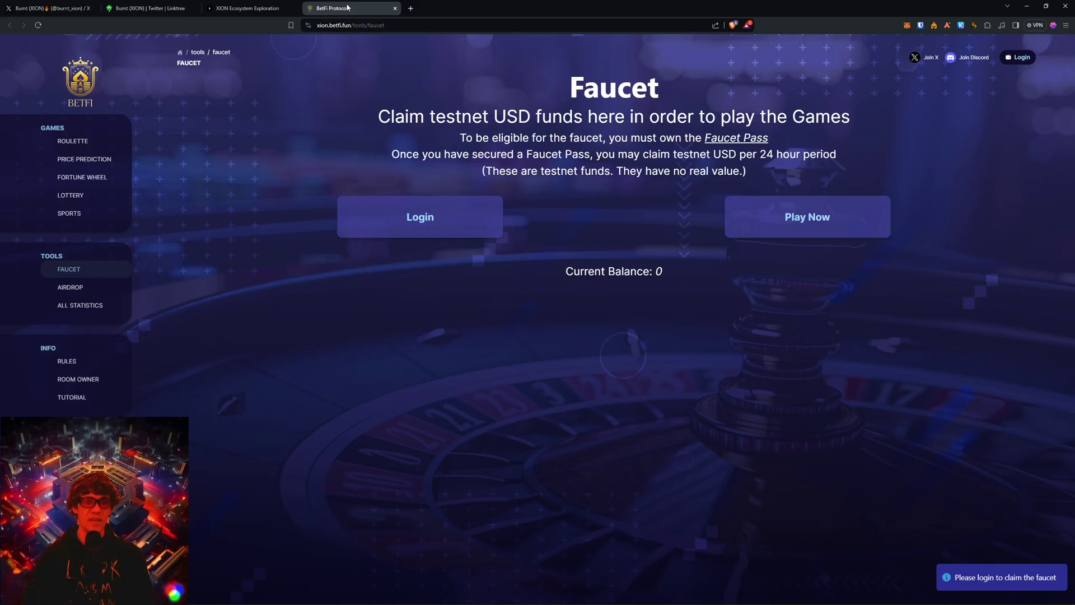
{"action": "left_click", "coordinate": [1015, 57]}
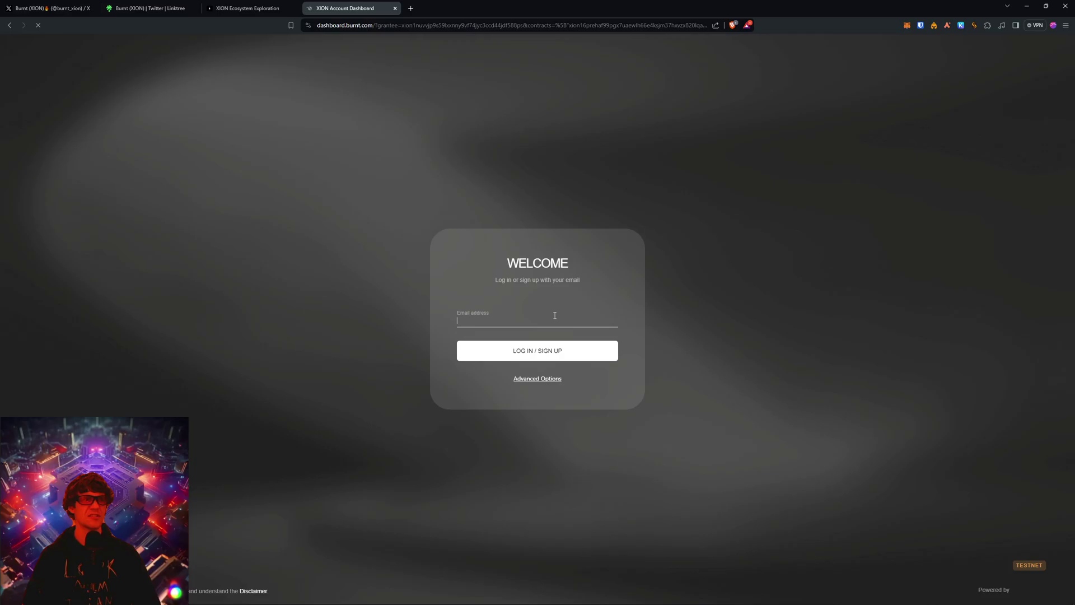
Enter the account e-mail to request a verification code, then go back to the BetFi faucet page.
{"action": "left_click", "coordinate": [549, 324]}
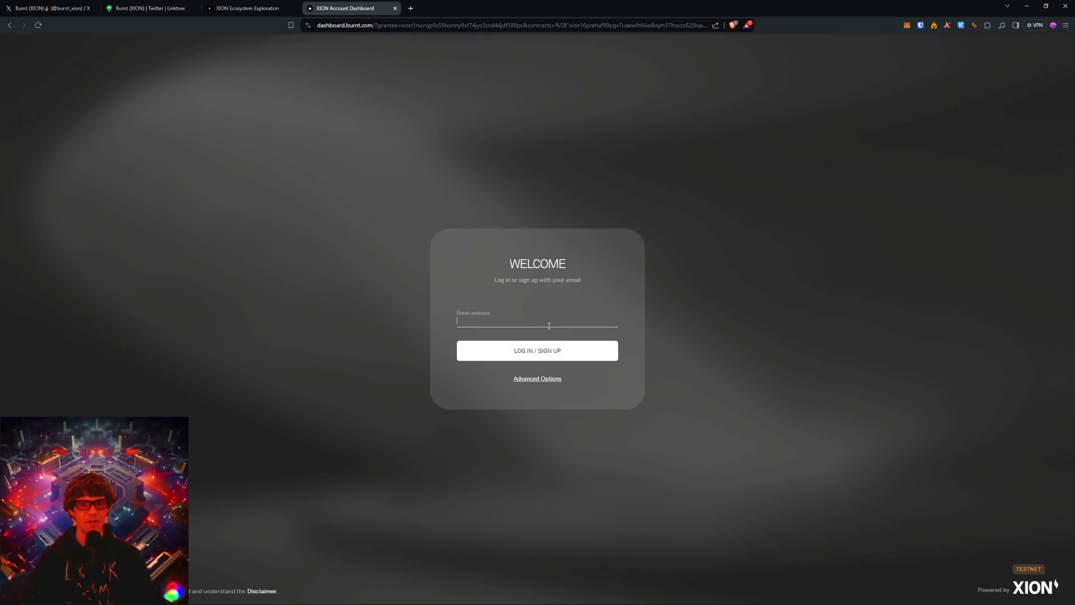
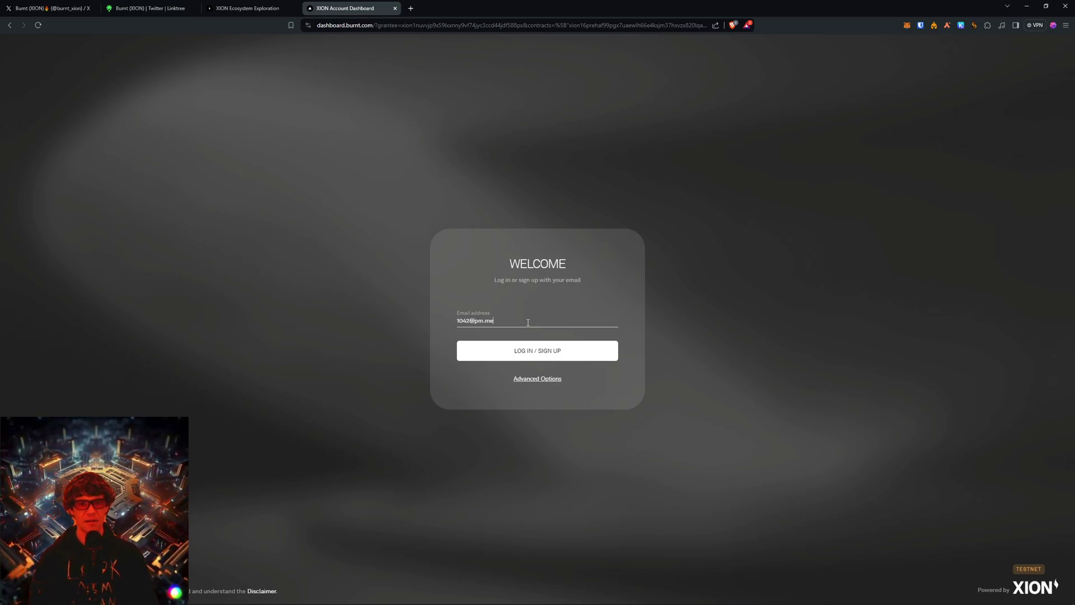
{"action": "left_click", "coordinate": [557, 348]}
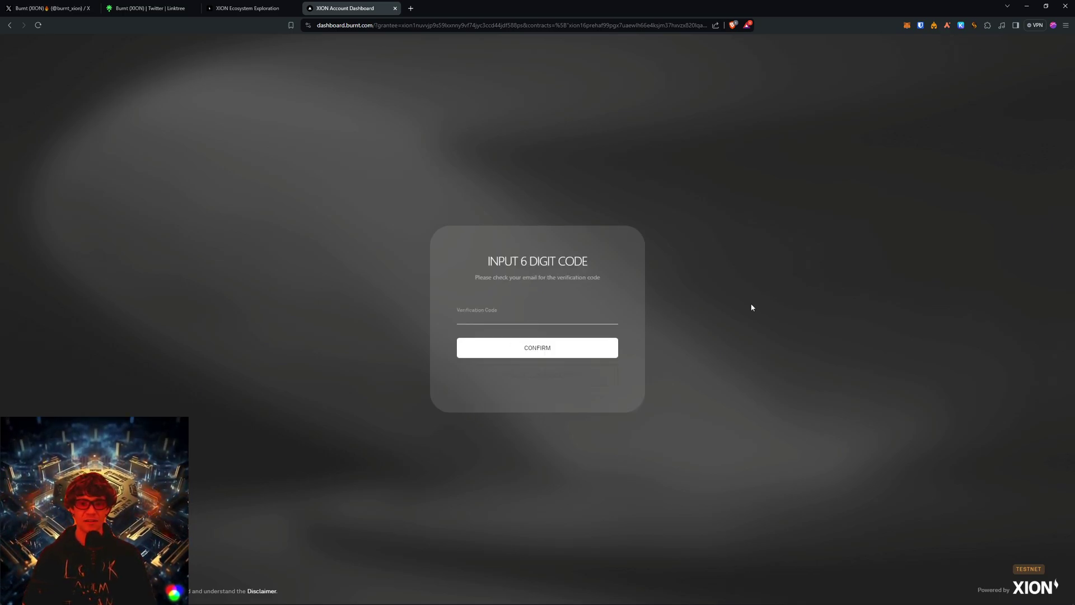
{"action": "left_click", "coordinate": [544, 318]}
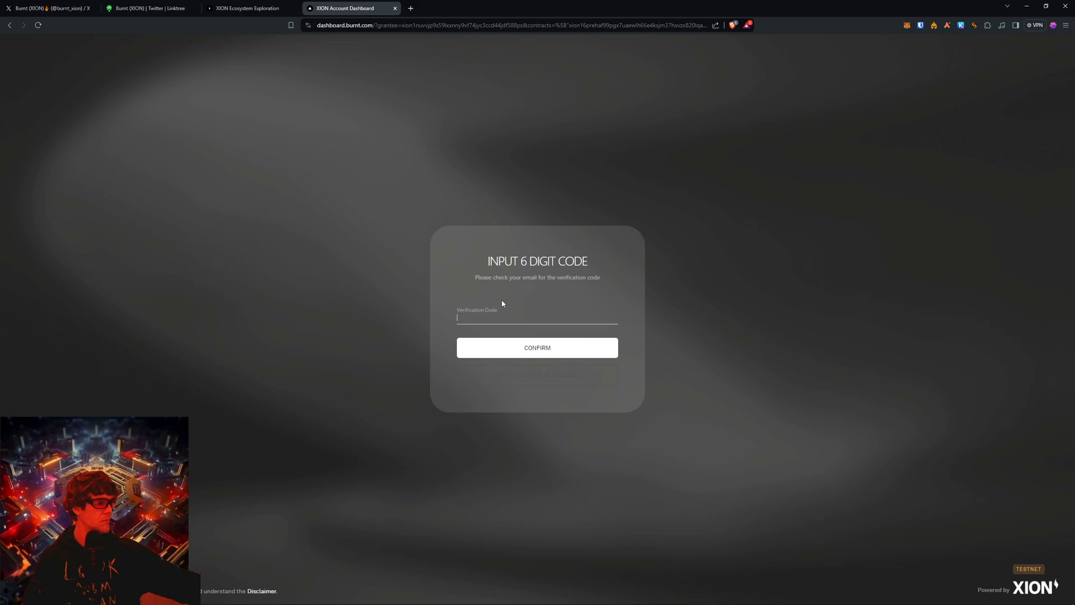
{"action": "key", "text": "alt+Left"}
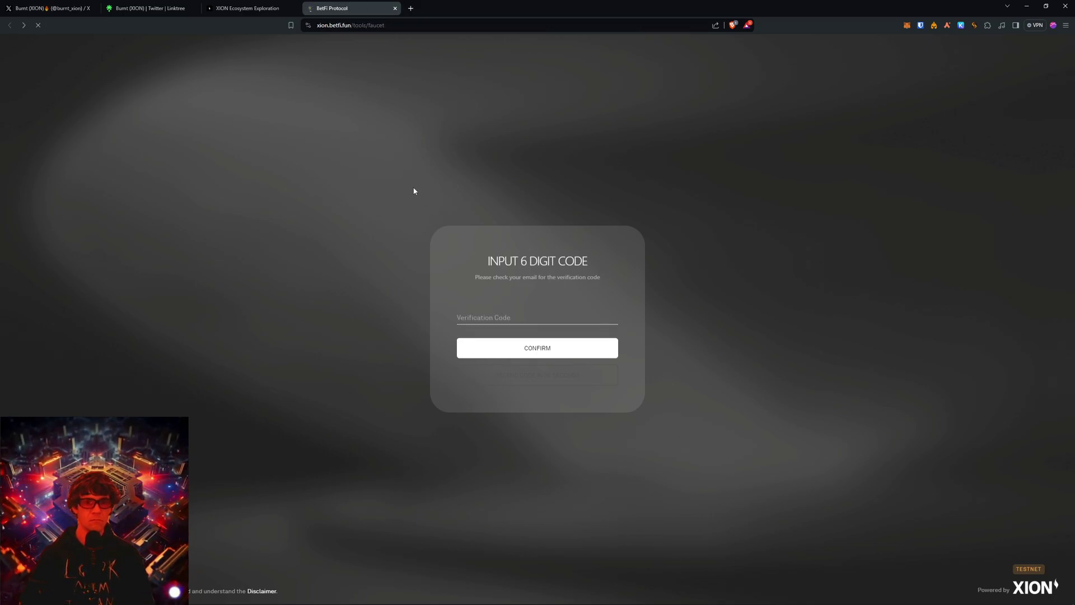
Return to the XION Ecosystem Exploration page and scan campaign cards like Staking and Welcome.
{"action": "left_click", "coordinate": [252, 8]}
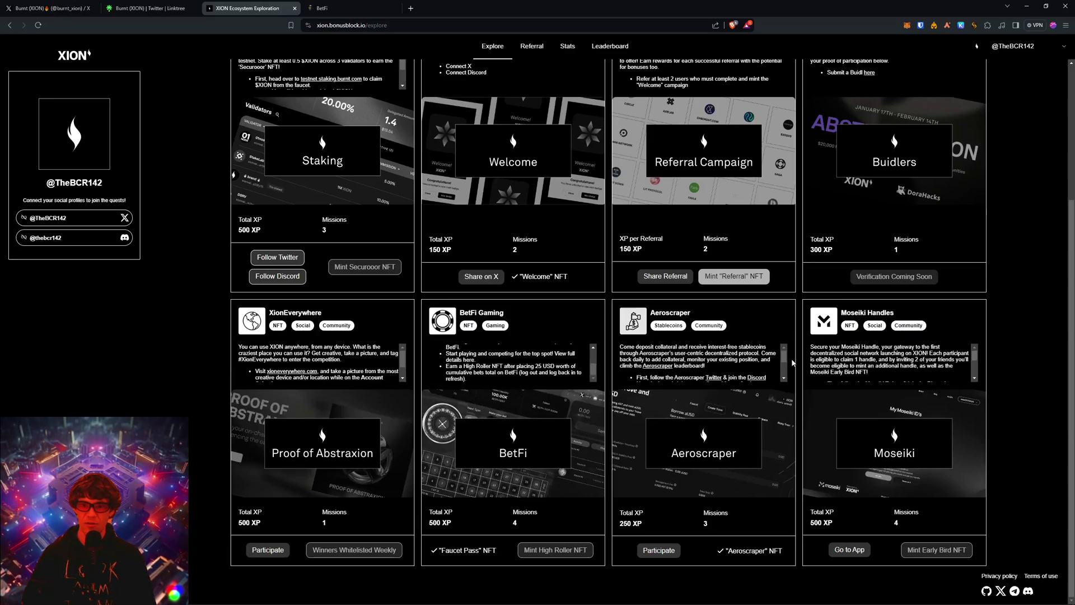
{"action": "scroll", "coordinate": [784, 361], "scroll_direction": "down", "scroll_amount": 5}
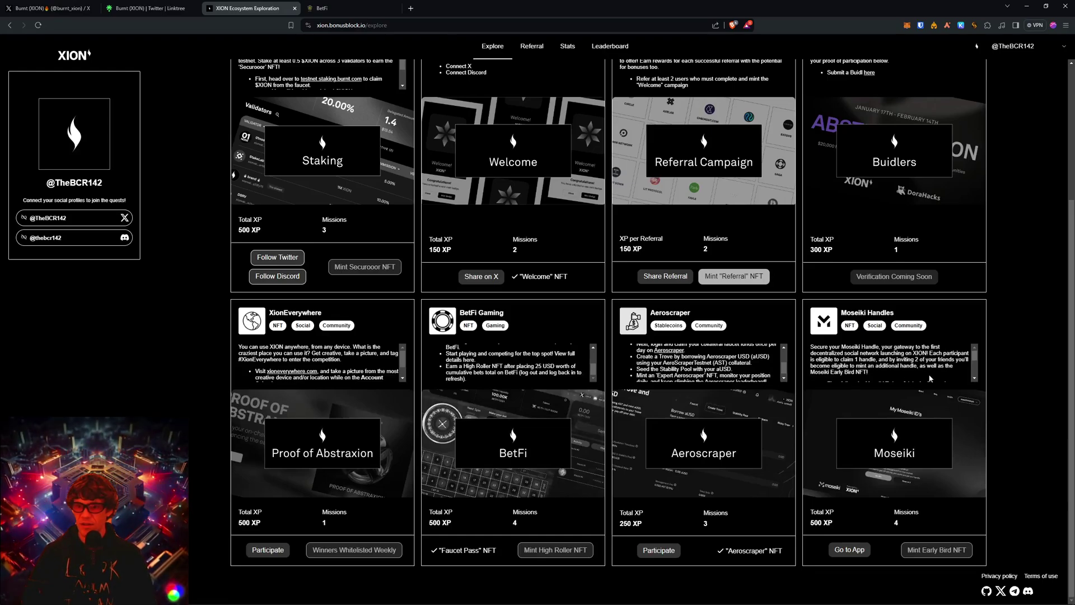
{"action": "left_click_drag", "start_coordinate": [975, 358], "coordinate": [977, 369]}
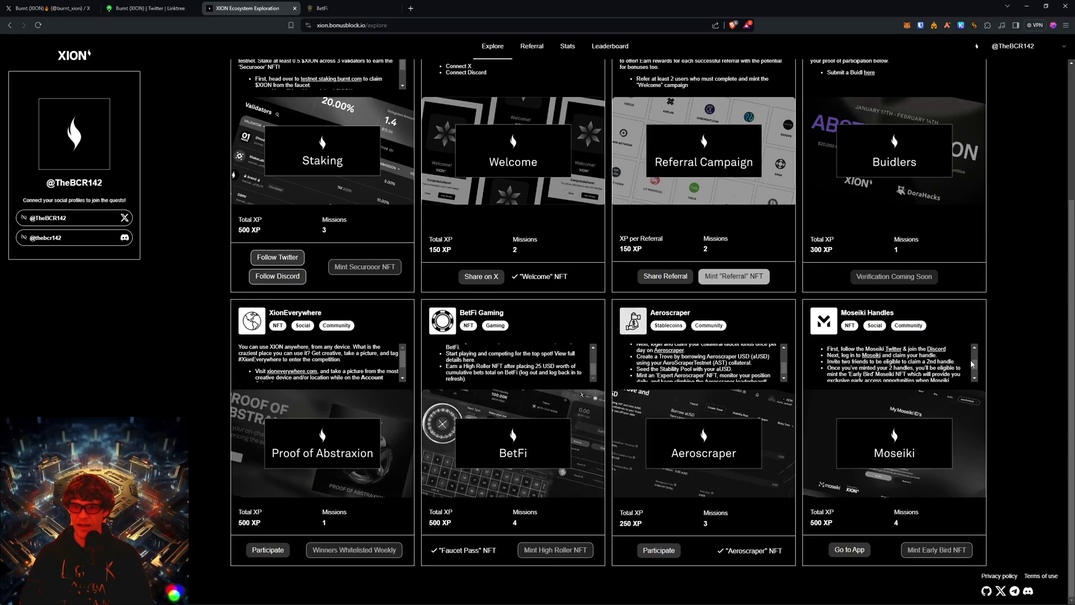
{"action": "left_click_drag", "start_coordinate": [974, 365], "coordinate": [976, 357]}
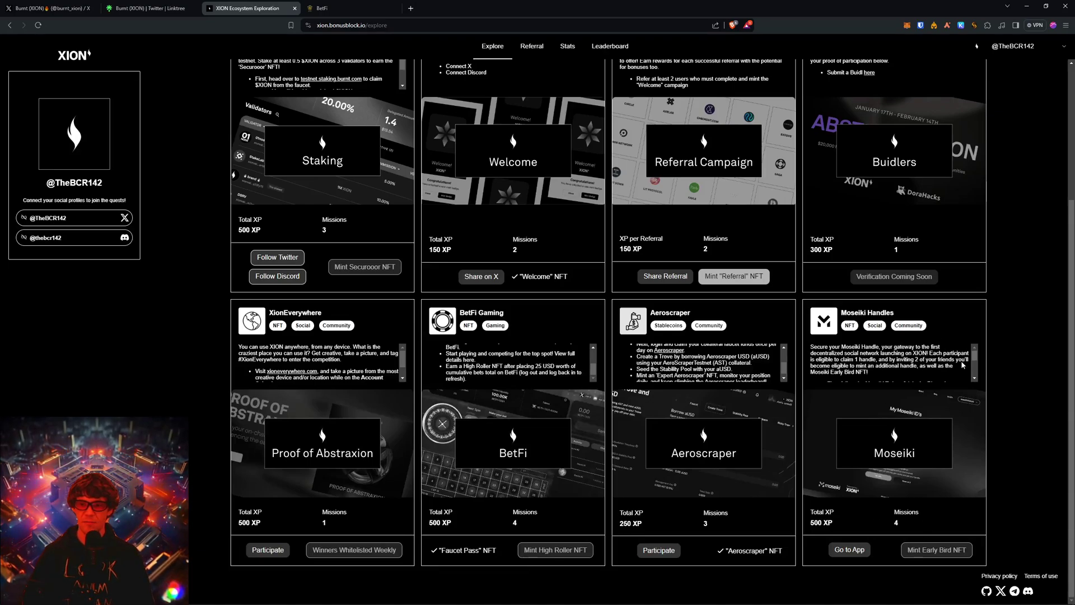
{"action": "scroll", "coordinate": [588, 305], "scroll_direction": "up", "scroll_amount": 3}
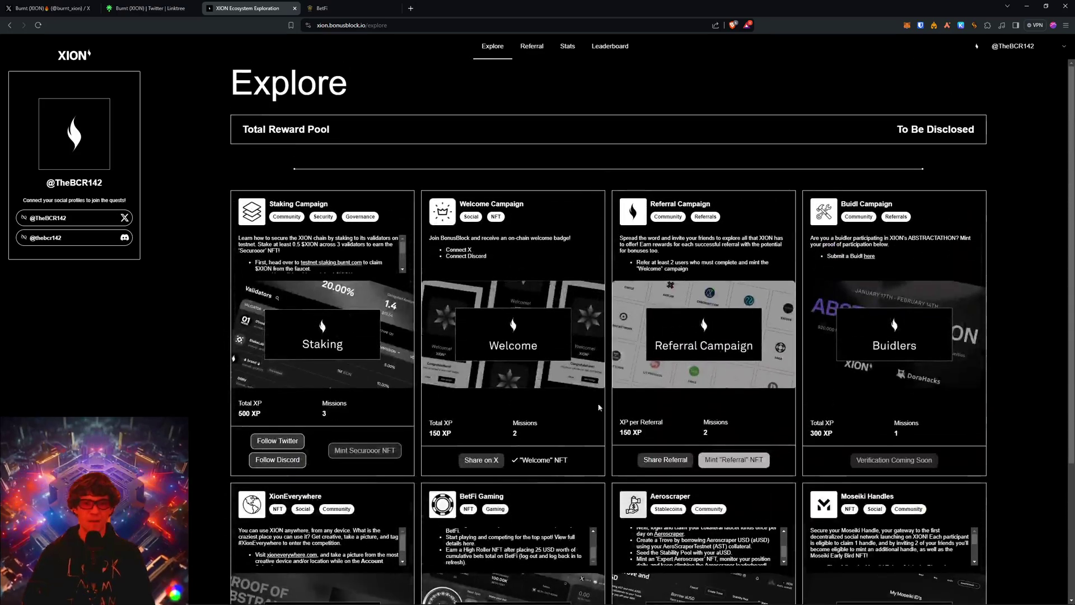
{"action": "scroll", "coordinate": [816, 442], "scroll_direction": "down", "scroll_amount": 3}
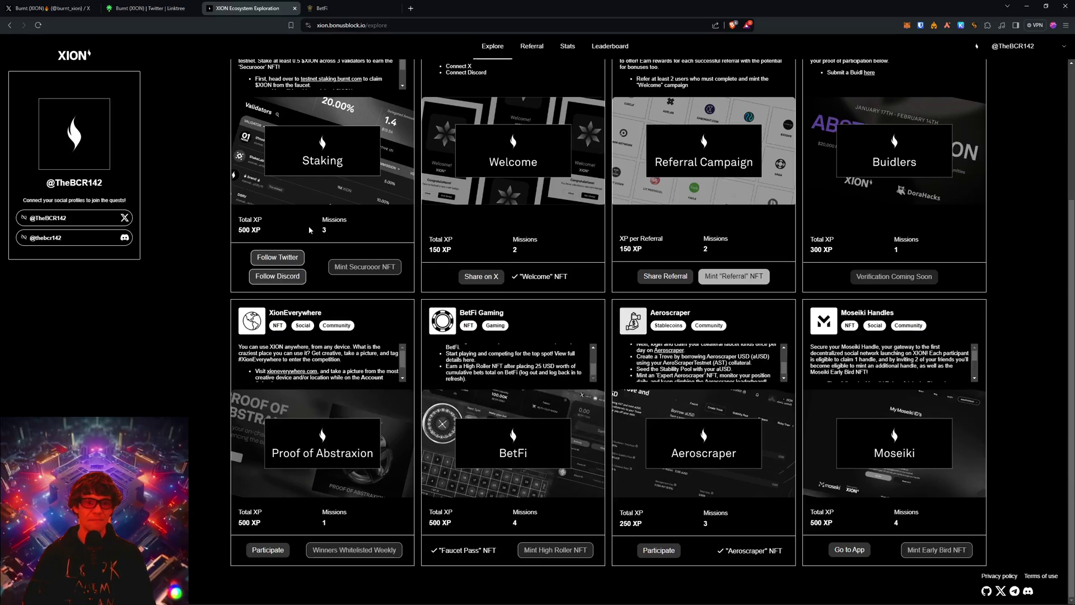
{"action": "scroll", "coordinate": [357, 317], "scroll_direction": "up", "scroll_amount": 3}
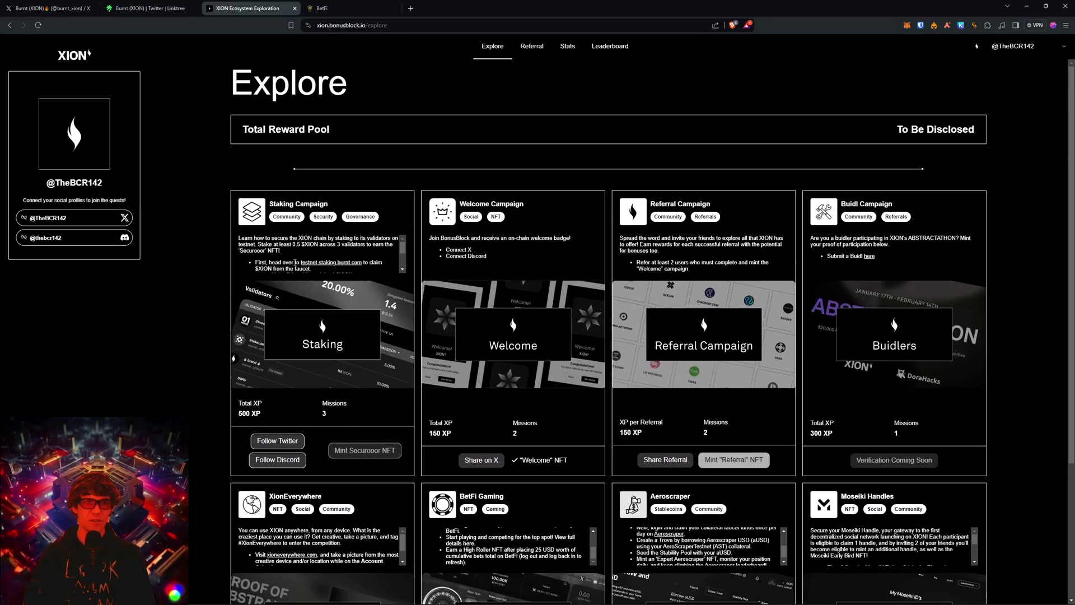
Zoom in on the Staking Campaign text and open testnet.staking.burnt.com in a new tab.
{"action": "key", "text": "ctrl+plus"}
{"action": "key", "text": "ctrl+plus"}
{"action": "key", "text": "ctrl+plus"}
{"action": "key", "text": "ctrl+plus"}
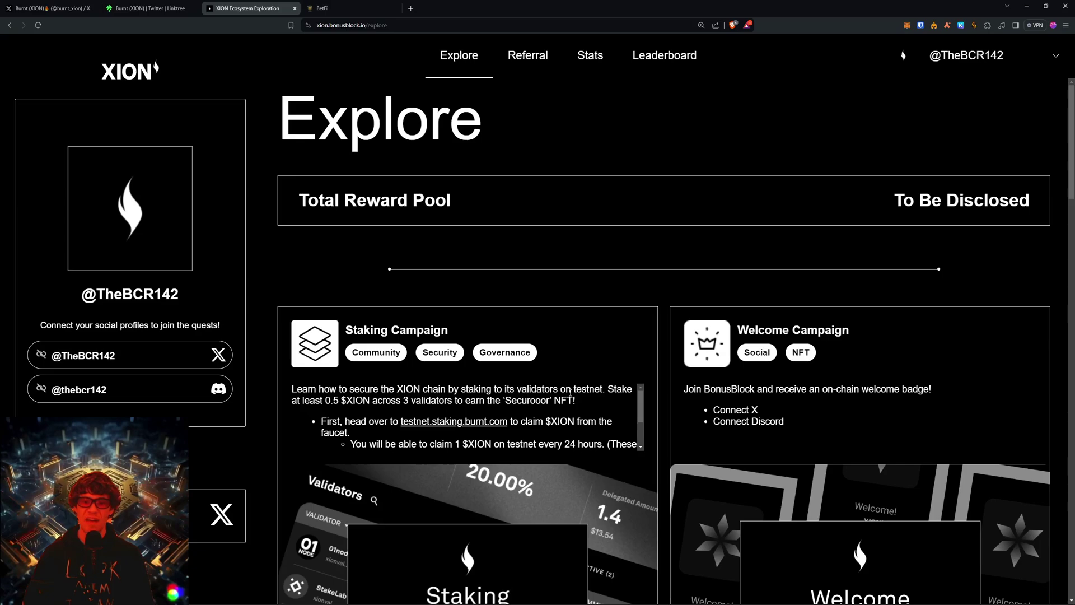
{"action": "scroll", "coordinate": [282, 417], "scroll_direction": "down", "scroll_amount": 3}
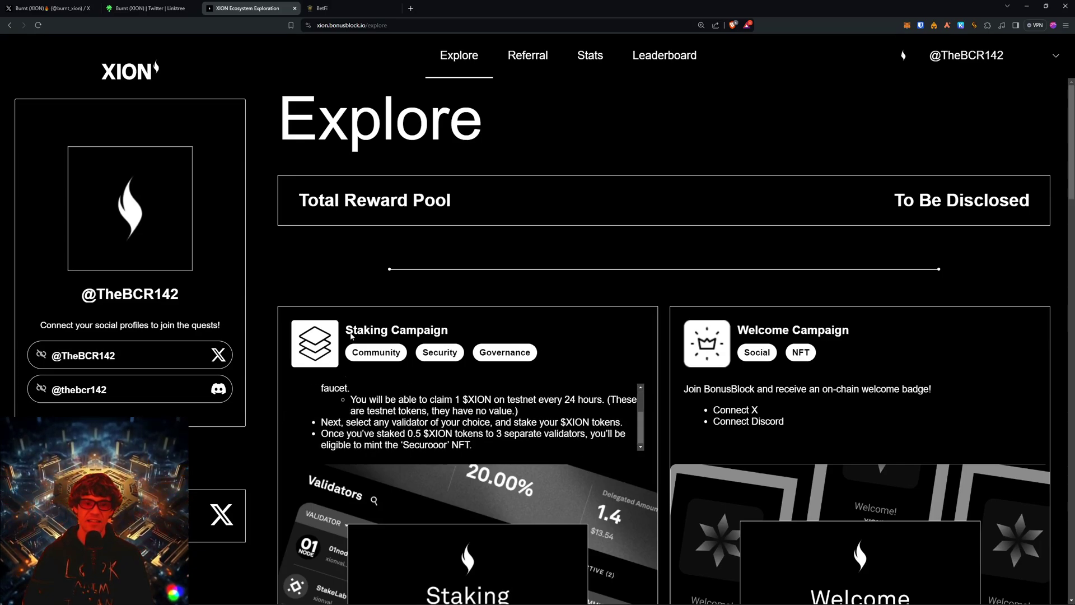
{"action": "scroll", "coordinate": [359, 412], "scroll_direction": "up", "scroll_amount": 3}
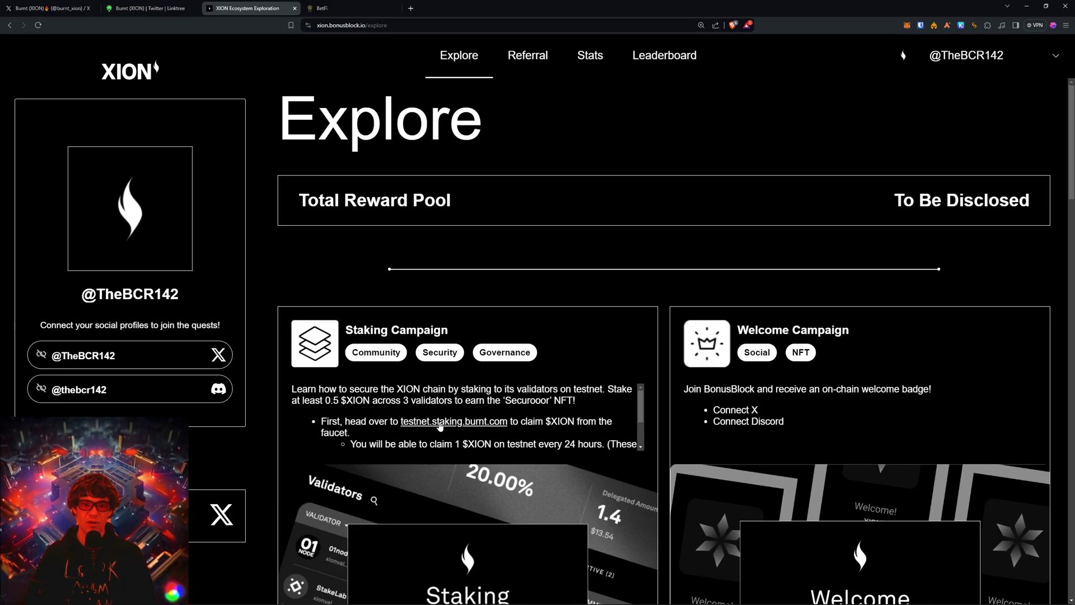
{"action": "left_click", "coordinate": [468, 427]}
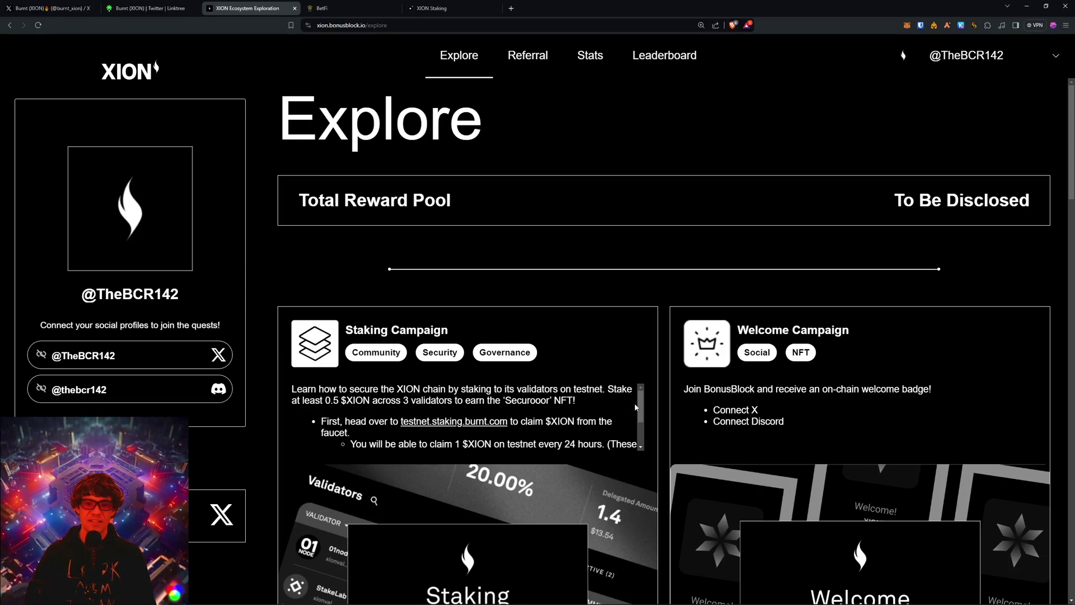
Switch to the XION Staking tab and begin logging in.
{"action": "scroll", "coordinate": [639, 412], "scroll_direction": "down", "scroll_amount": 1}
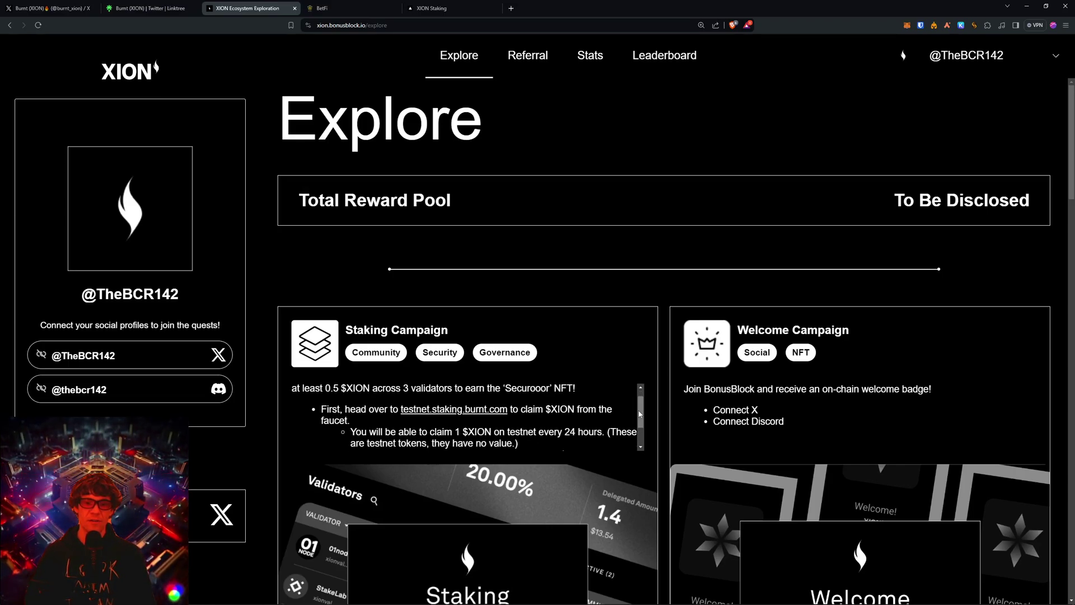
{"action": "scroll", "coordinate": [644, 418], "scroll_direction": "down", "scroll_amount": 3}
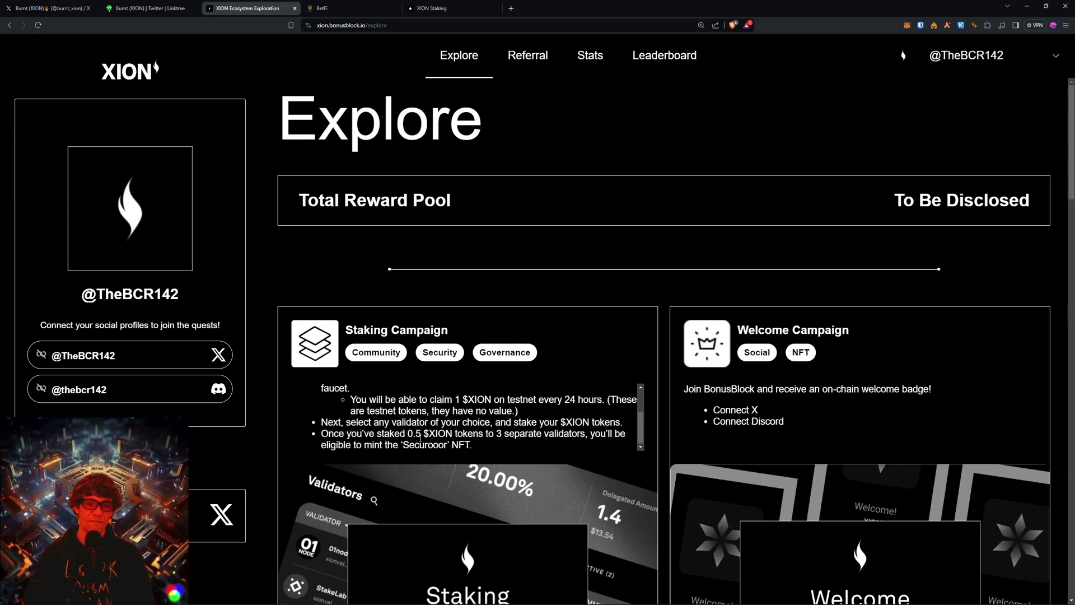
{"action": "left_click", "coordinate": [351, 7]}
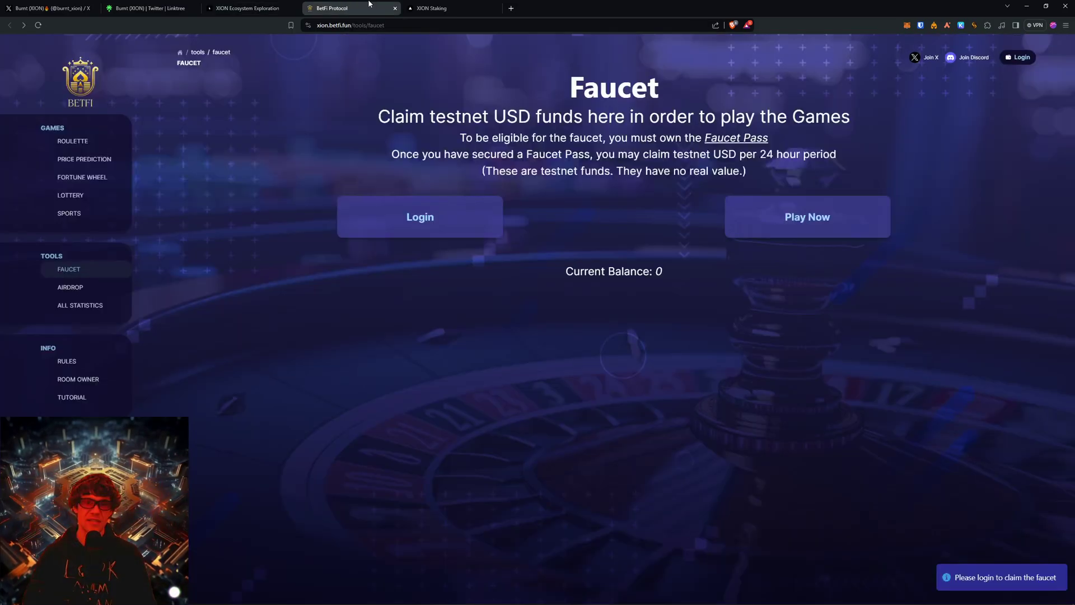
{"action": "left_click", "coordinate": [455, 6]}
{"action": "left_click", "coordinate": [744, 52]}
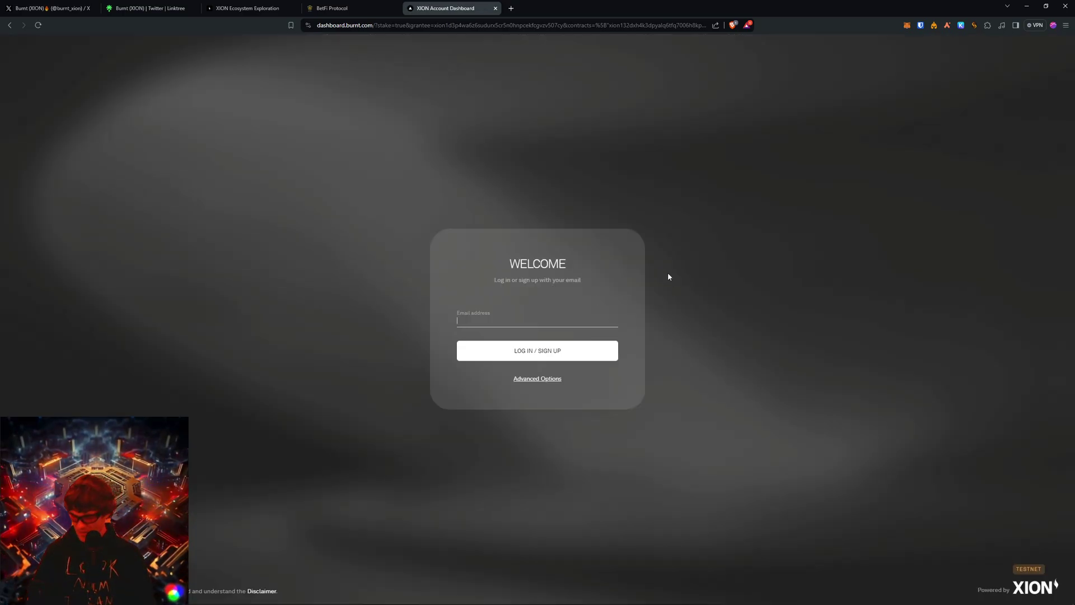
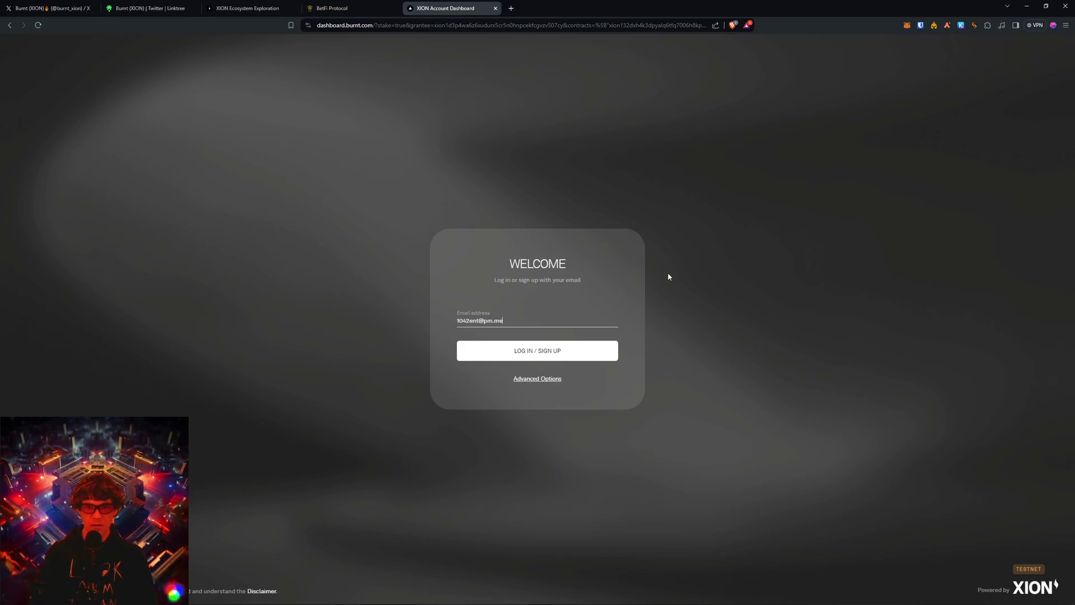
Sign in with the account e-mail and verification code, pick the account, and allow XION Staking access.
{"action": "left_click", "coordinate": [547, 357]}
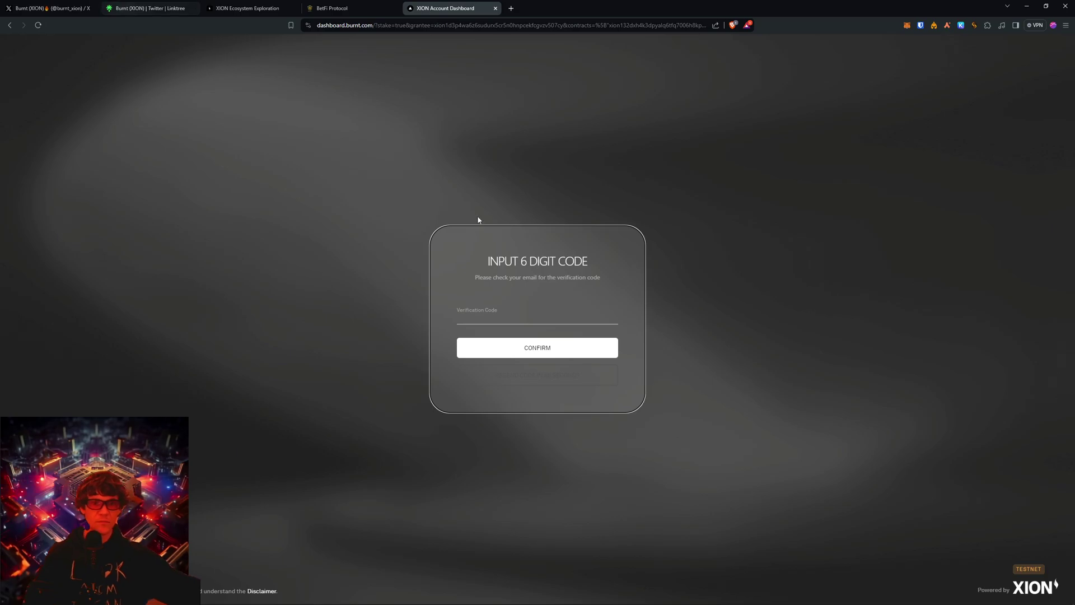
{"action": "left_click", "coordinate": [533, 321]}
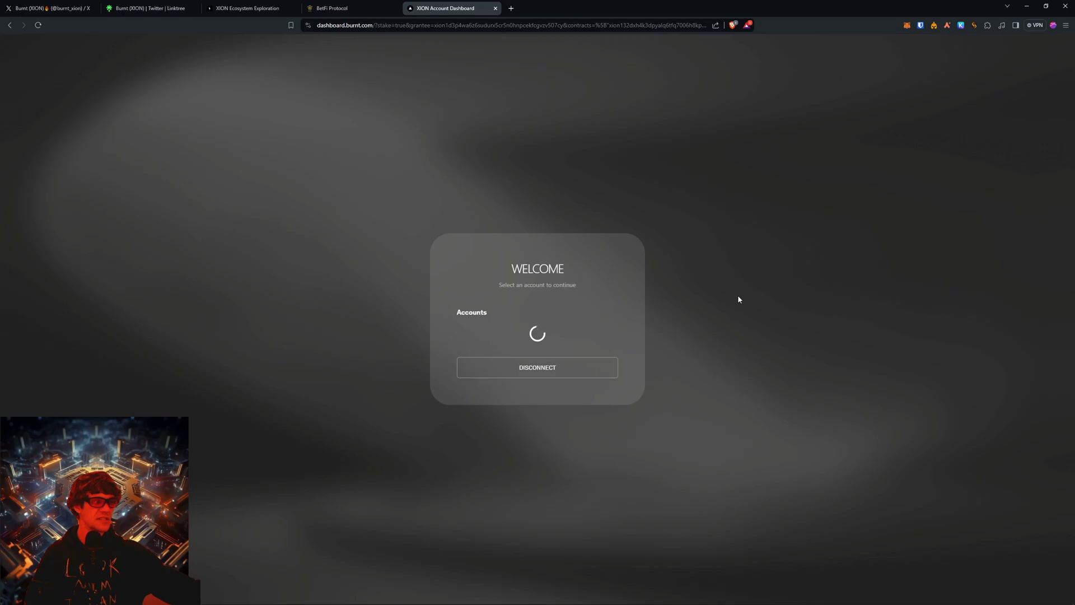
{"action": "left_click", "coordinate": [569, 329]}
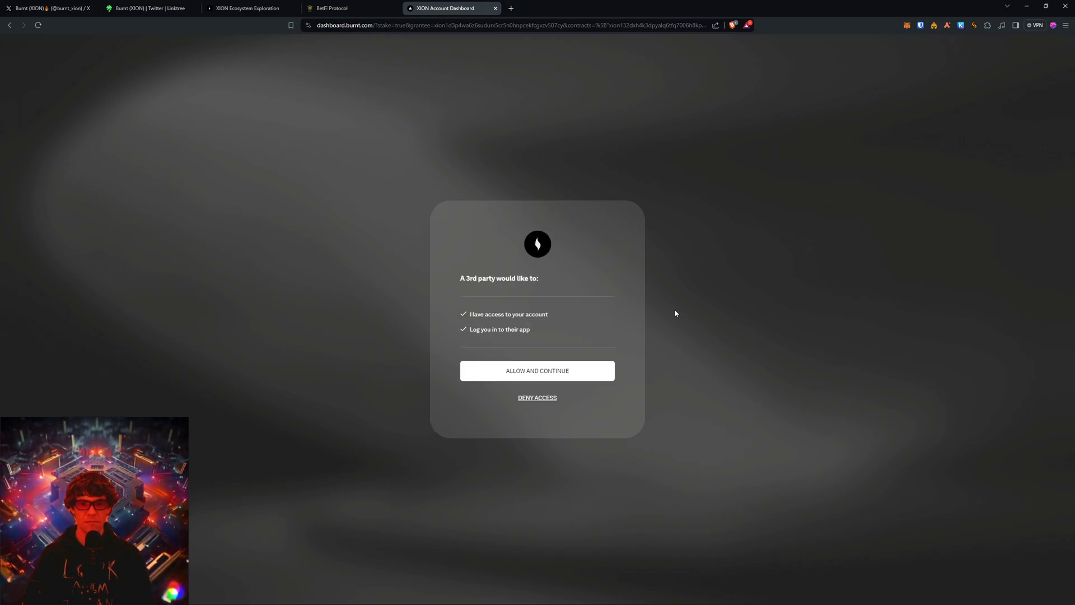
{"action": "left_click", "coordinate": [526, 374]}
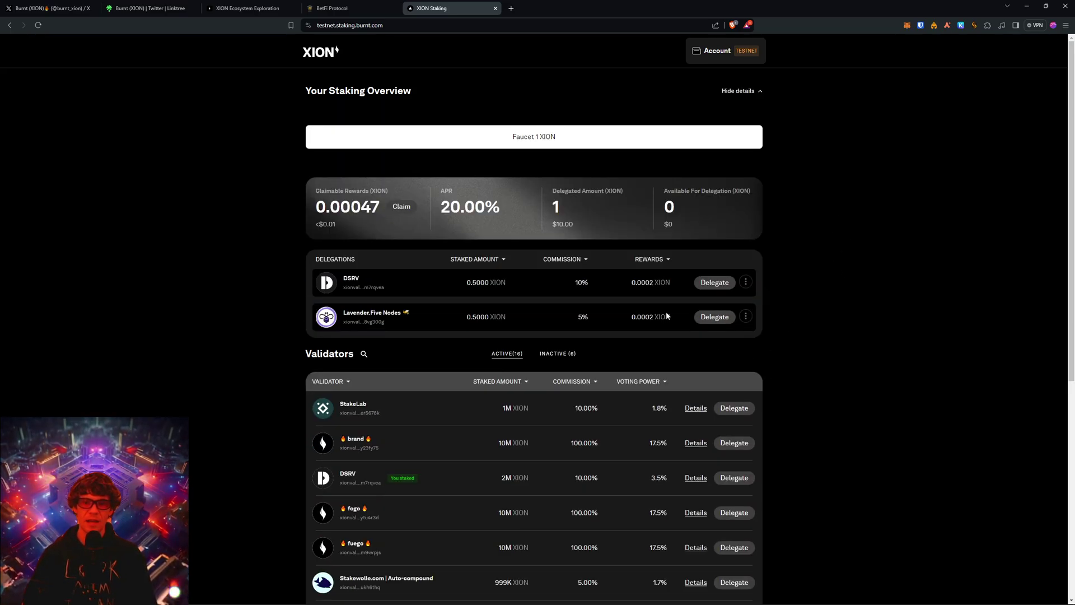
Claim 1 XION from the testnet faucet and look through the Validators list.
{"action": "left_click", "coordinate": [538, 140]}
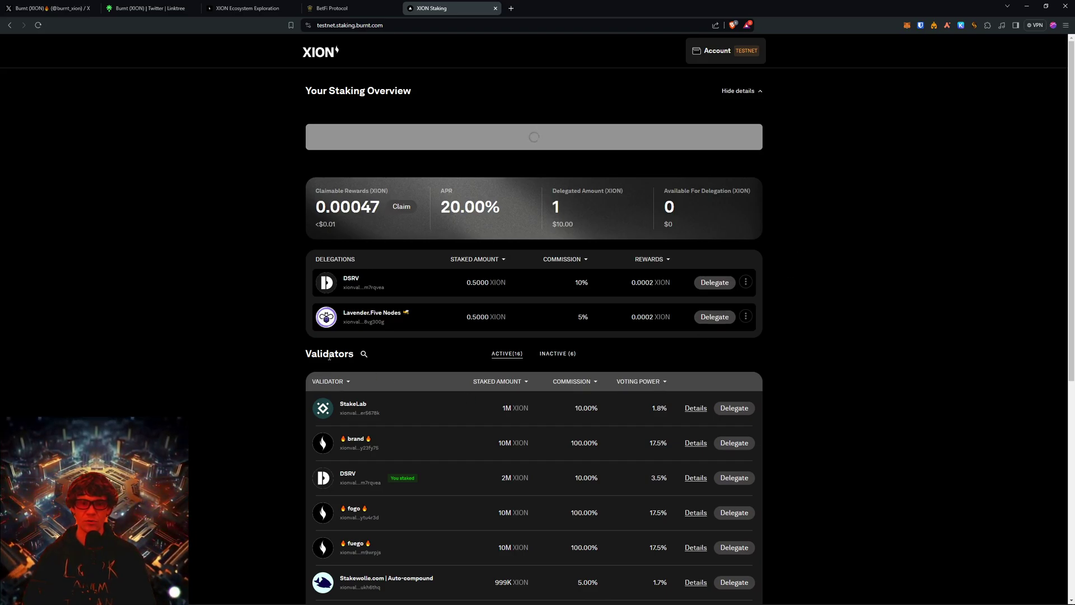
{"action": "scroll", "coordinate": [375, 451], "scroll_direction": "down", "scroll_amount": 2}
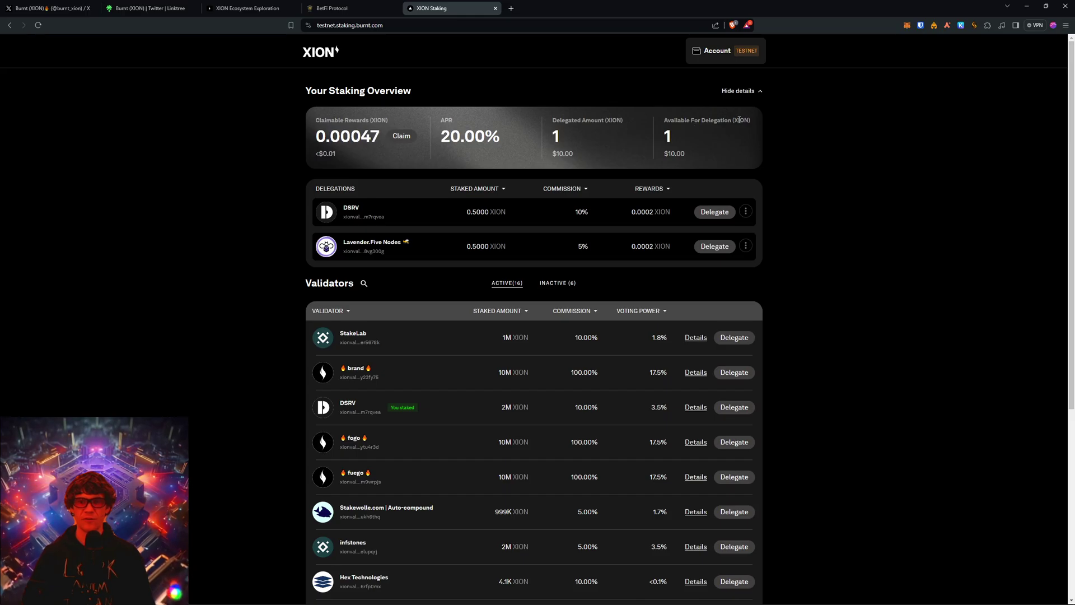
{"action": "scroll", "coordinate": [798, 168], "scroll_direction": "down", "scroll_amount": 5}
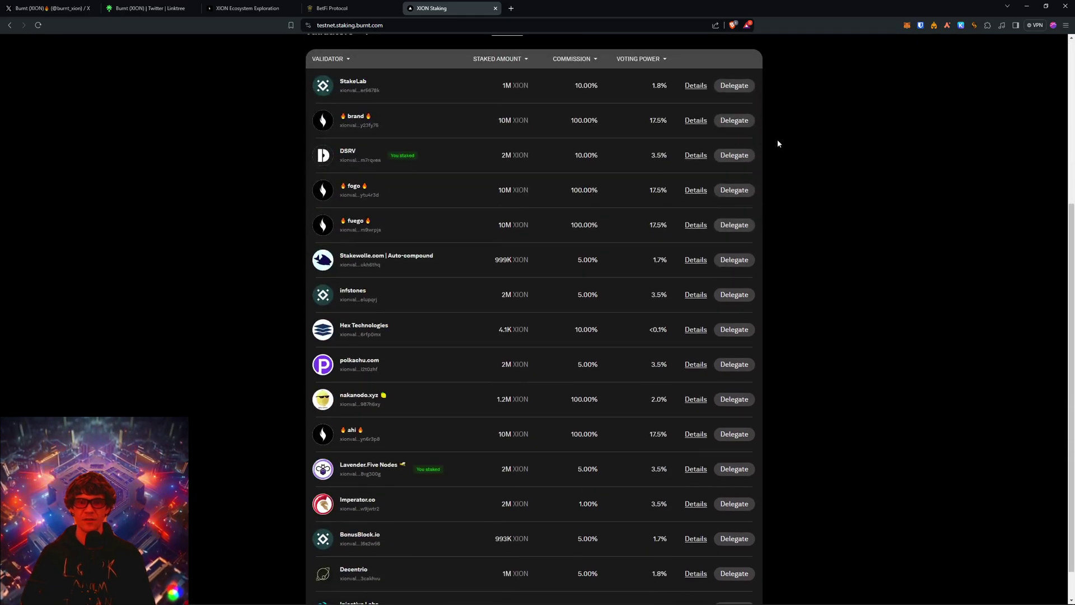
{"action": "scroll", "coordinate": [439, 118], "scroll_direction": "up", "scroll_amount": 5}
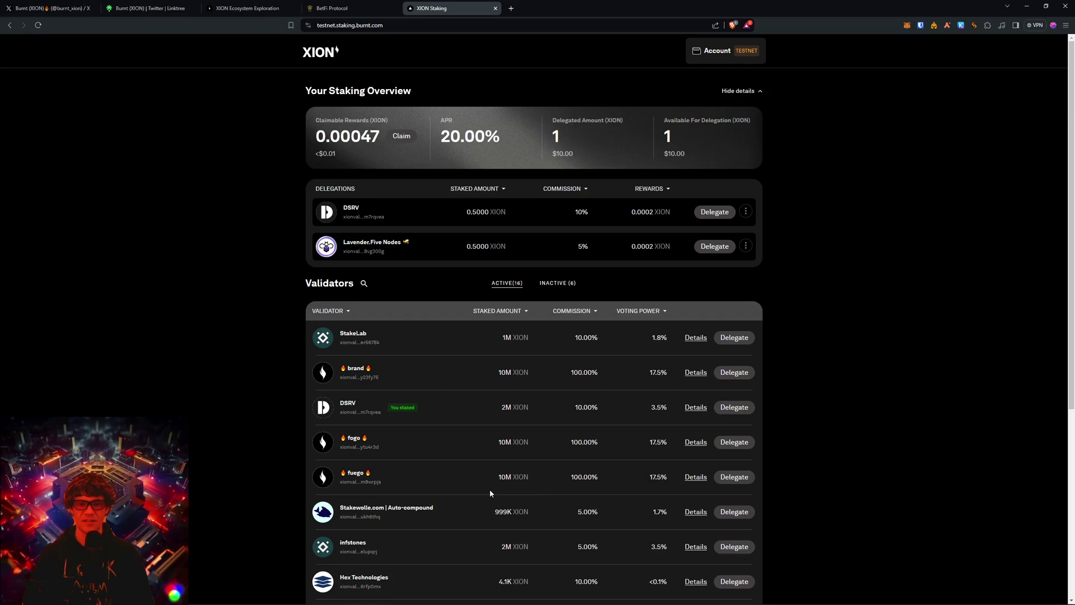
{"action": "scroll", "coordinate": [472, 492], "scroll_direction": "down", "scroll_amount": 5}
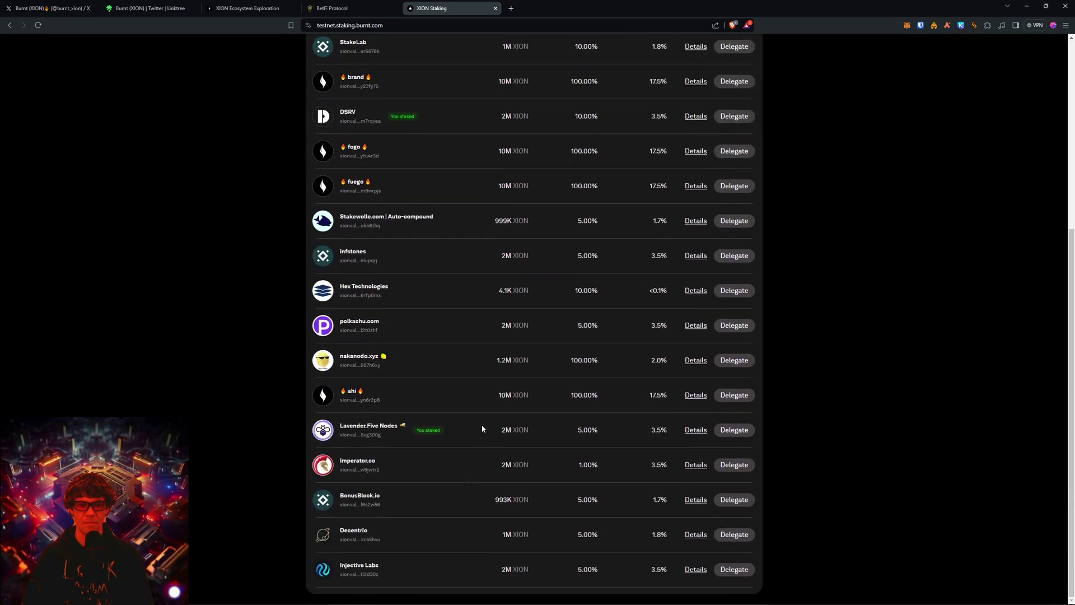
{"action": "scroll", "coordinate": [476, 252], "scroll_direction": "up", "scroll_amount": 3}
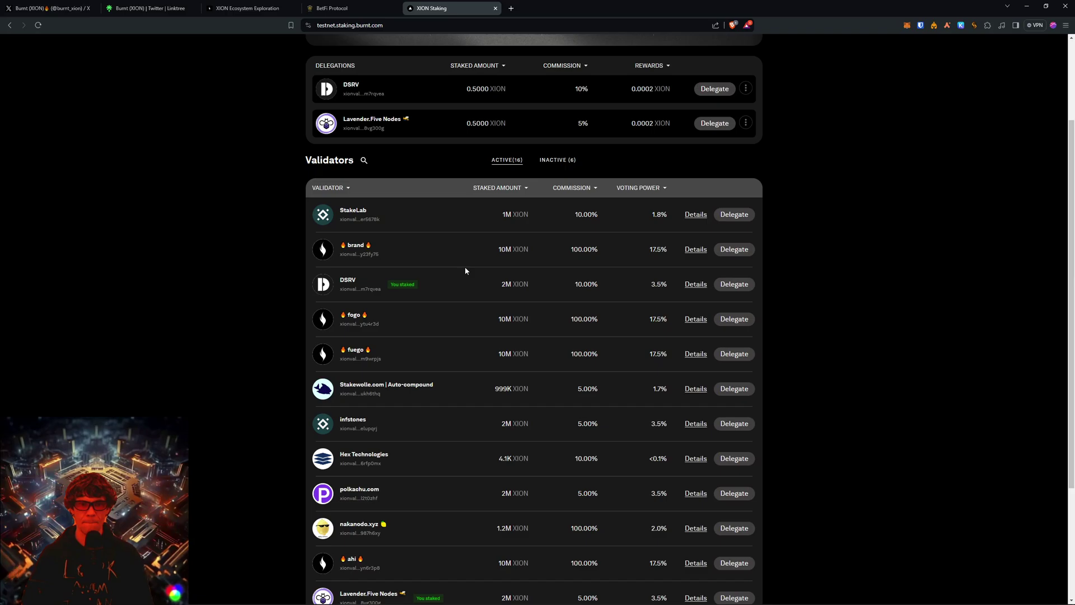
{"action": "scroll", "coordinate": [465, 271], "scroll_direction": "down", "scroll_amount": 3}
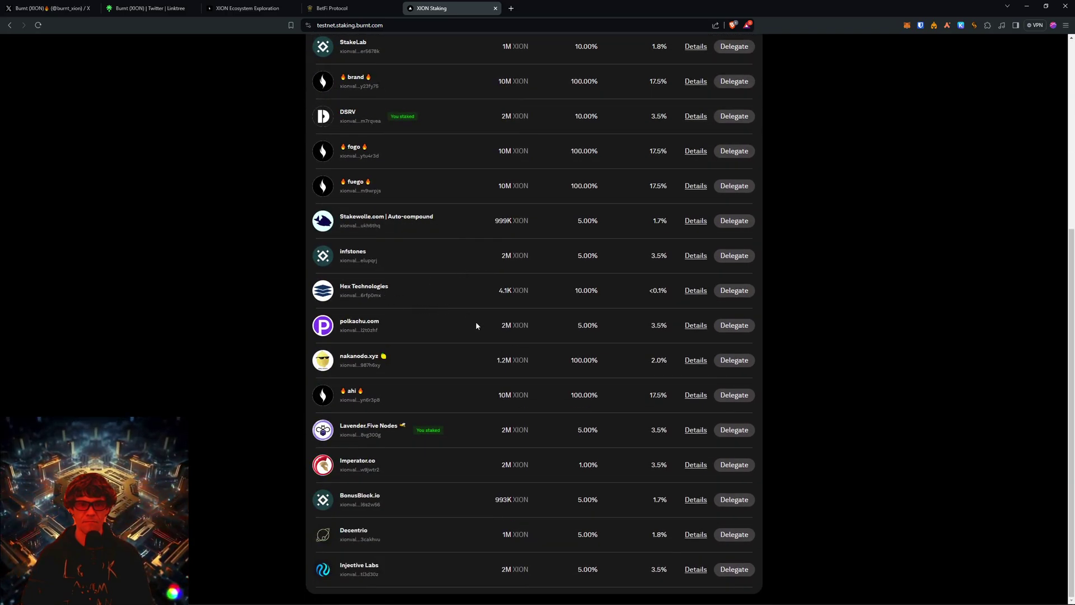
Delegate 0.5 XION to polkachu.com, confirm it, and close the success dialog.
{"action": "left_click", "coordinate": [734, 326]}
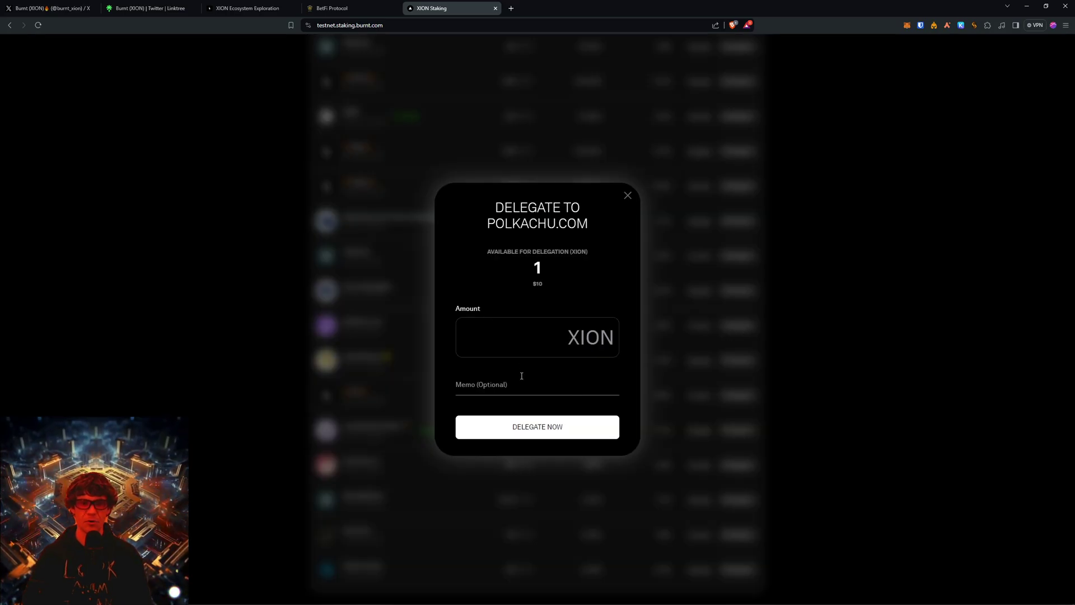
{"action": "left_click", "coordinate": [519, 340]}
{"action": "type", "text": "0.5"}
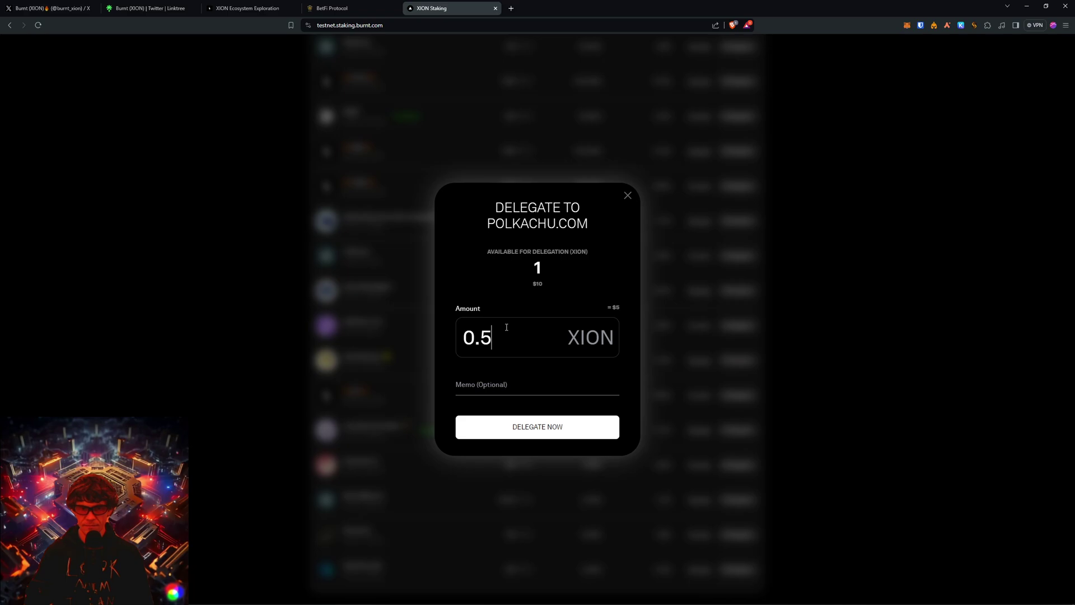
{"action": "left_click", "coordinate": [541, 428]}
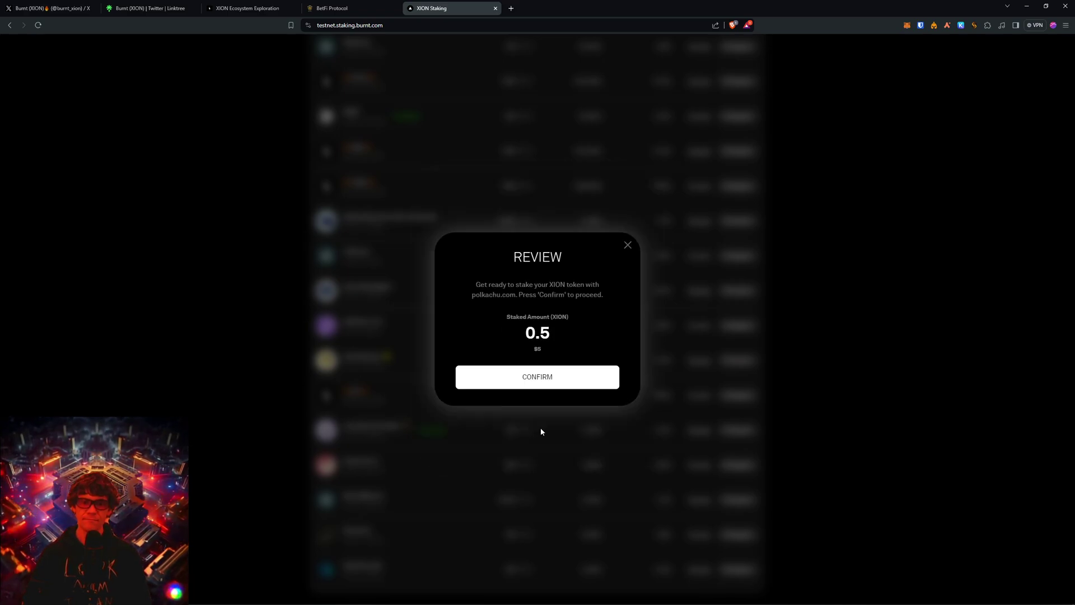
{"action": "left_click", "coordinate": [541, 378]}
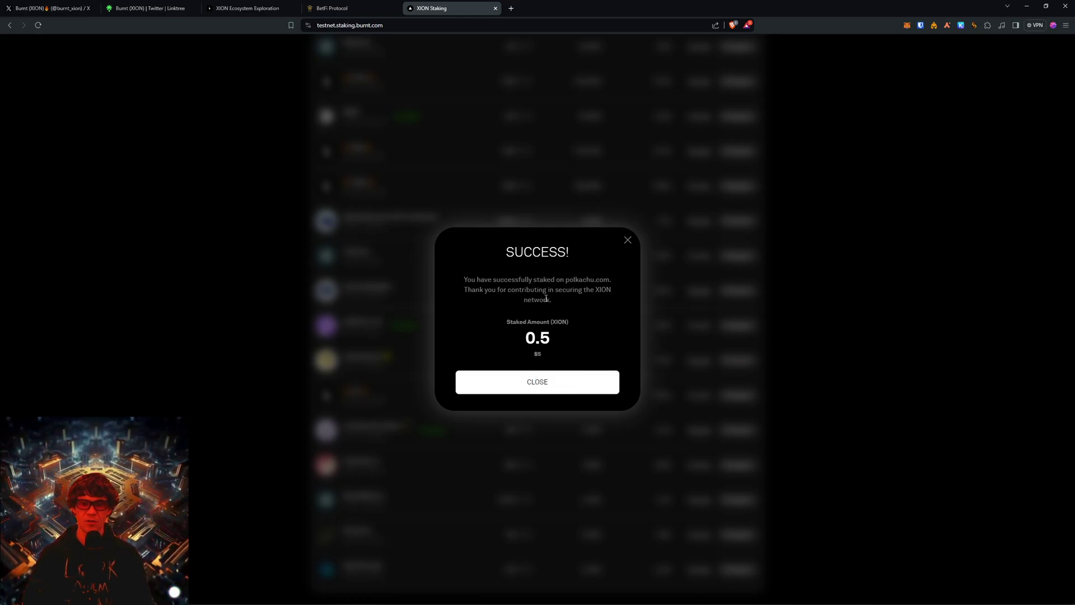
{"action": "left_click", "coordinate": [538, 383]}
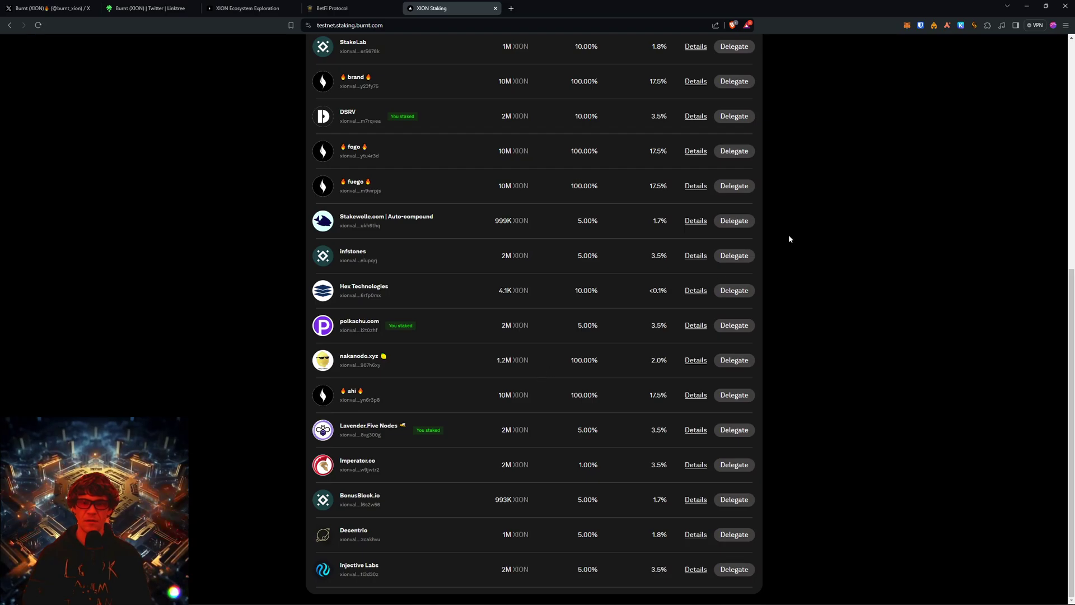
{"action": "scroll", "coordinate": [789, 239], "scroll_direction": "up", "scroll_amount": 7}
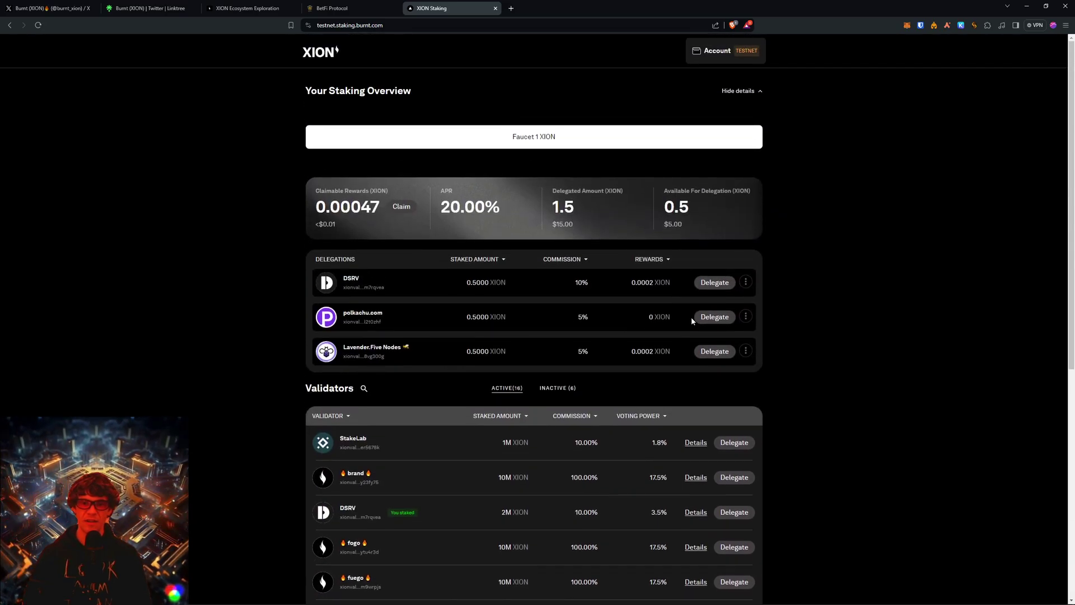
{"action": "scroll", "coordinate": [677, 317], "scroll_direction": "down", "scroll_amount": 7}
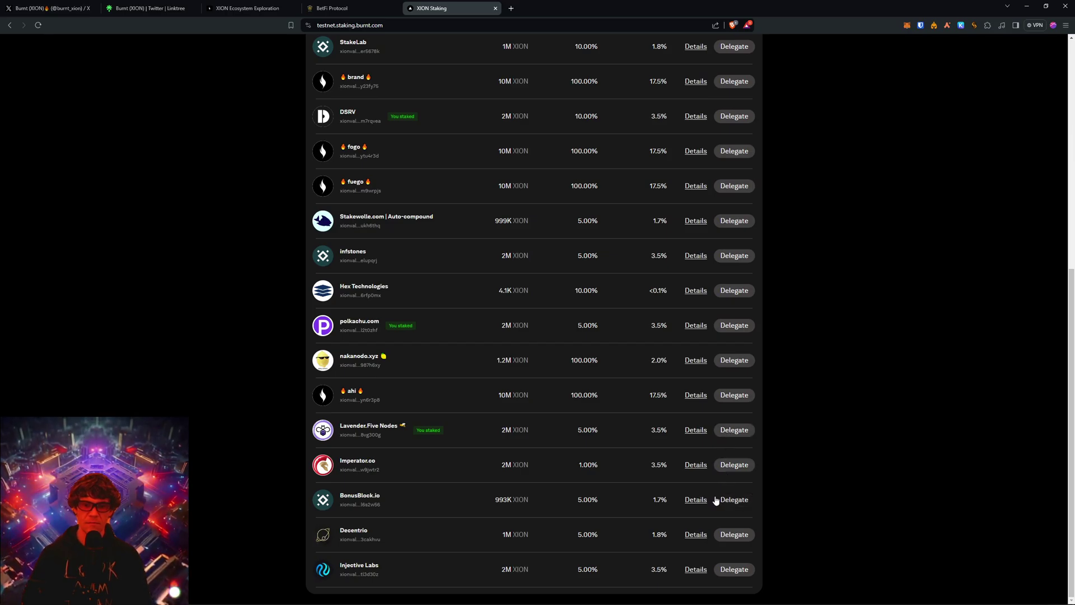
Delegate 0.5 XION to BonusBlock.io, confirm, and review the 2 XION staking overview.
{"action": "left_click", "coordinate": [735, 500]}
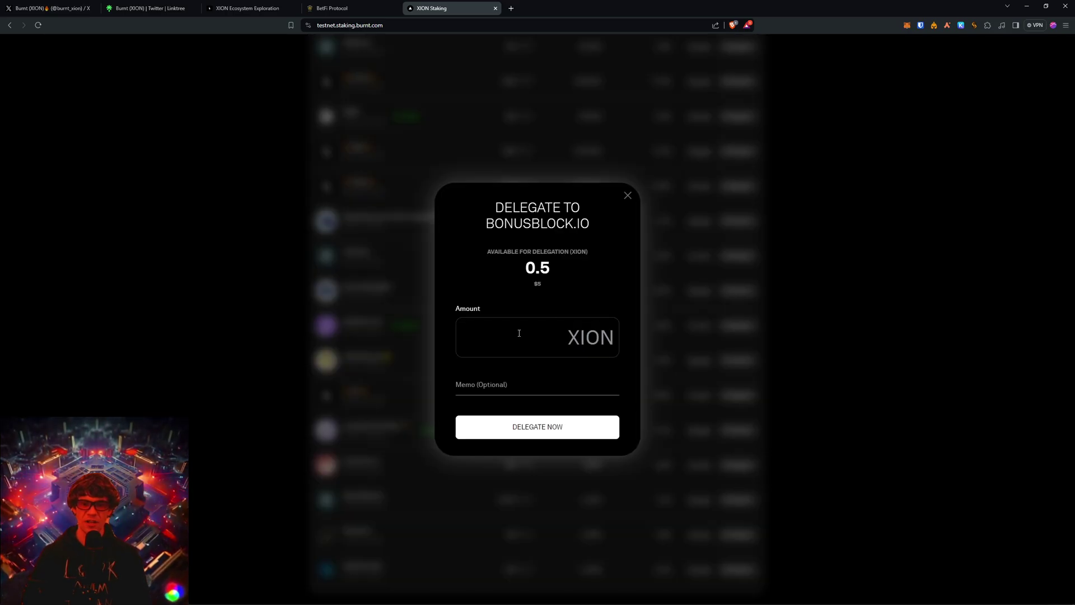
{"action": "left_click", "coordinate": [519, 333]}
{"action": "type", "text": "0.5"}
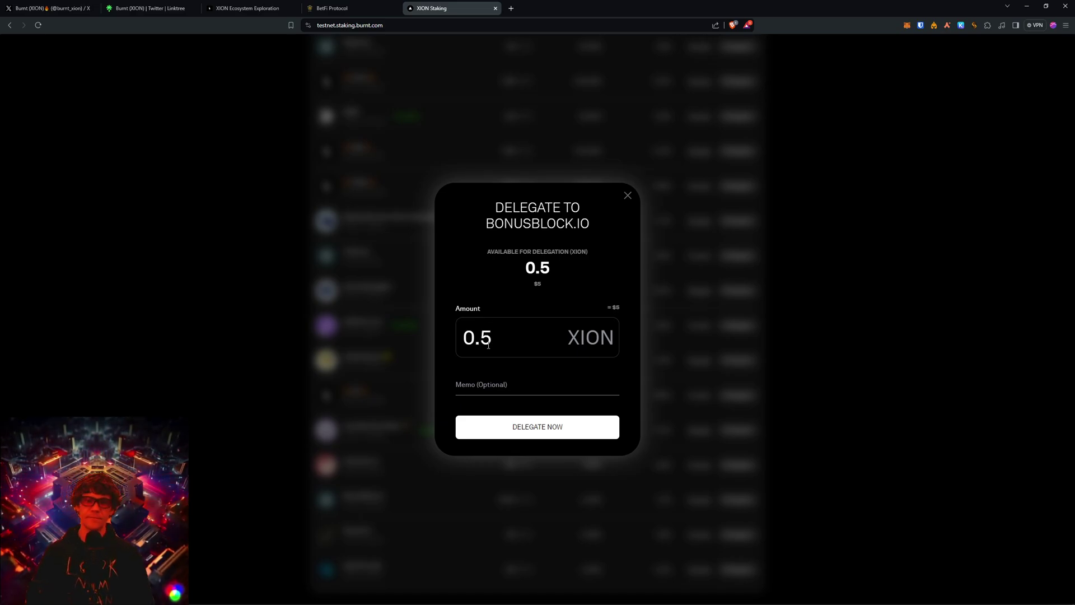
{"action": "left_click", "coordinate": [564, 434]}
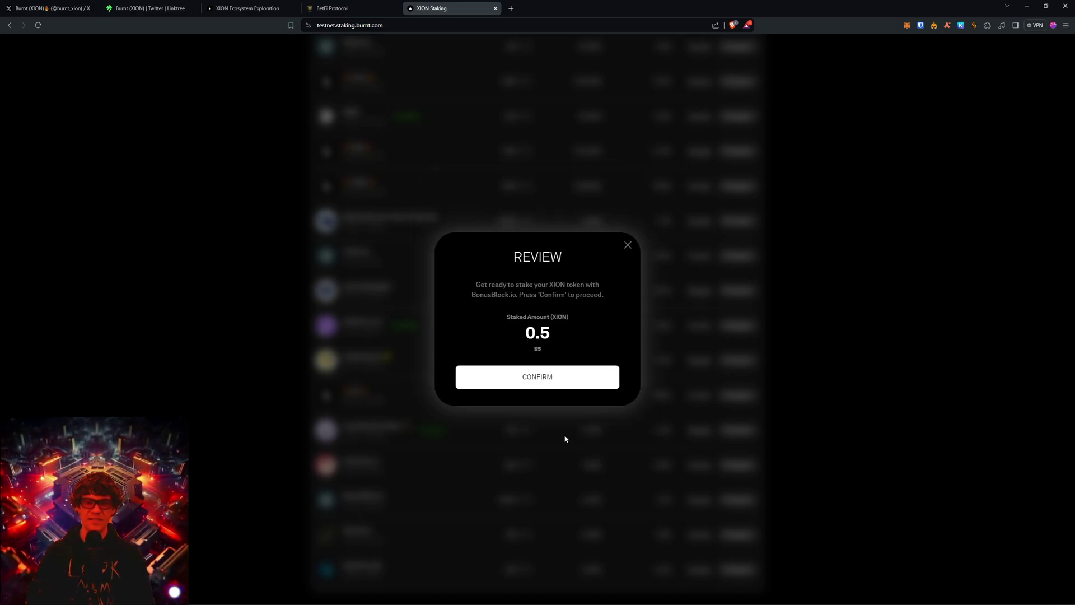
{"action": "left_click", "coordinate": [594, 384]}
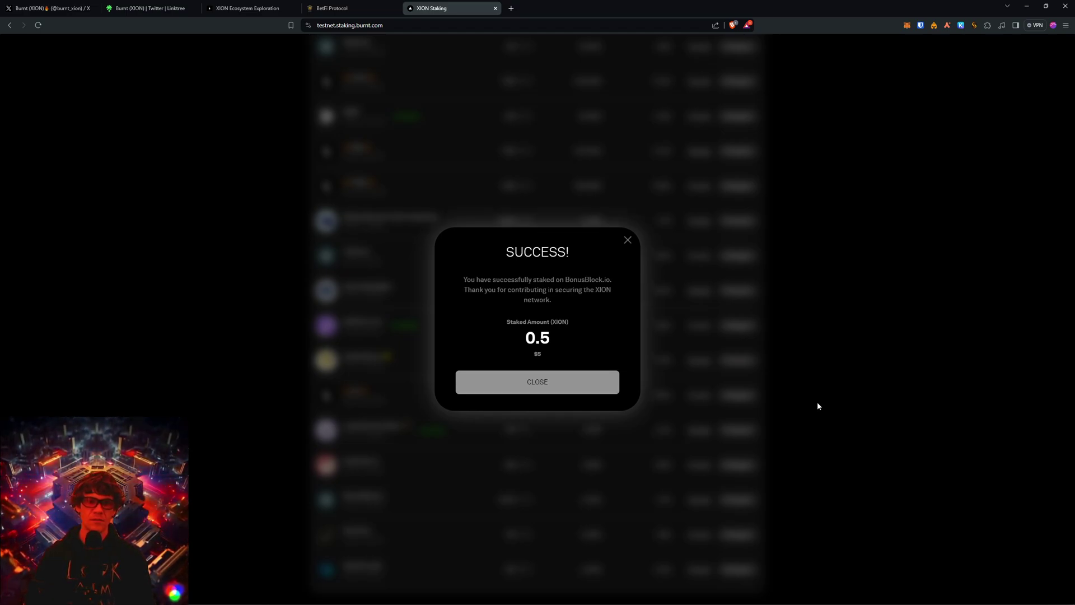
{"action": "left_click", "coordinate": [630, 240]}
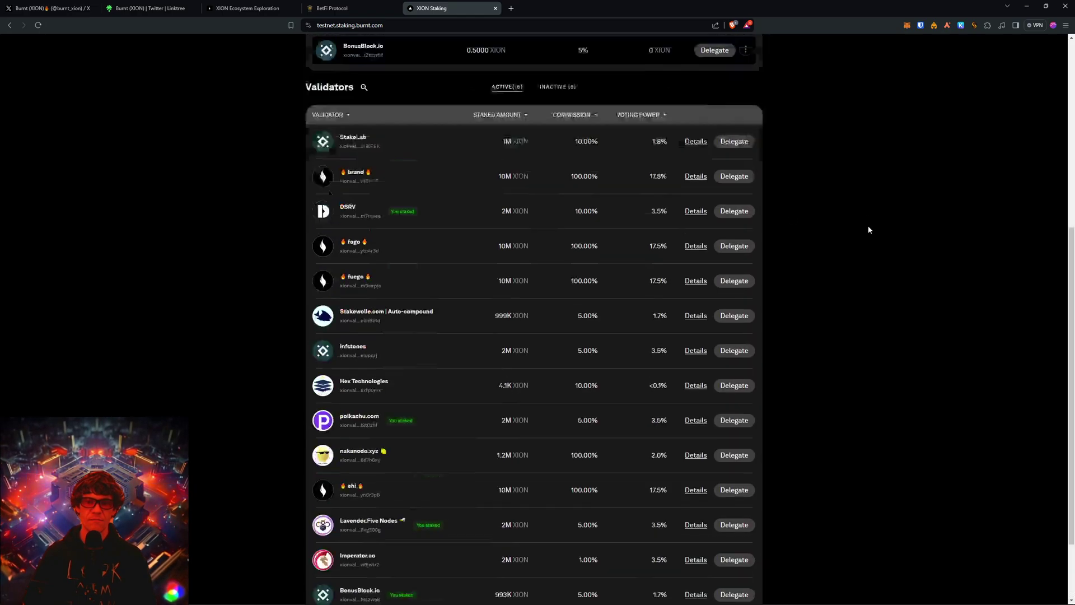
{"action": "right_click", "coordinate": [531, 293]}
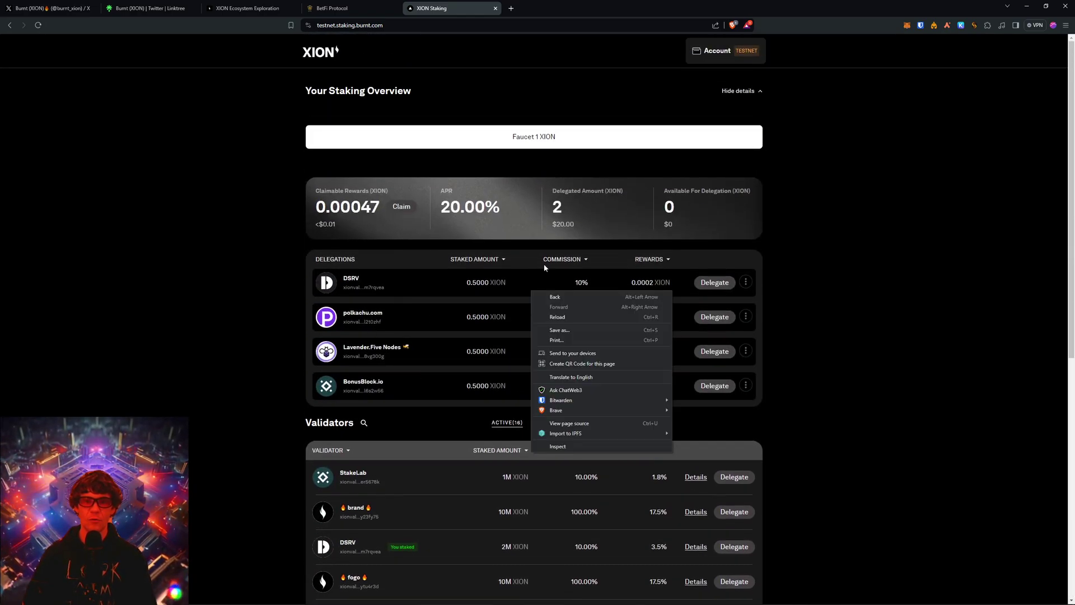
{"action": "left_click", "coordinate": [858, 213]}
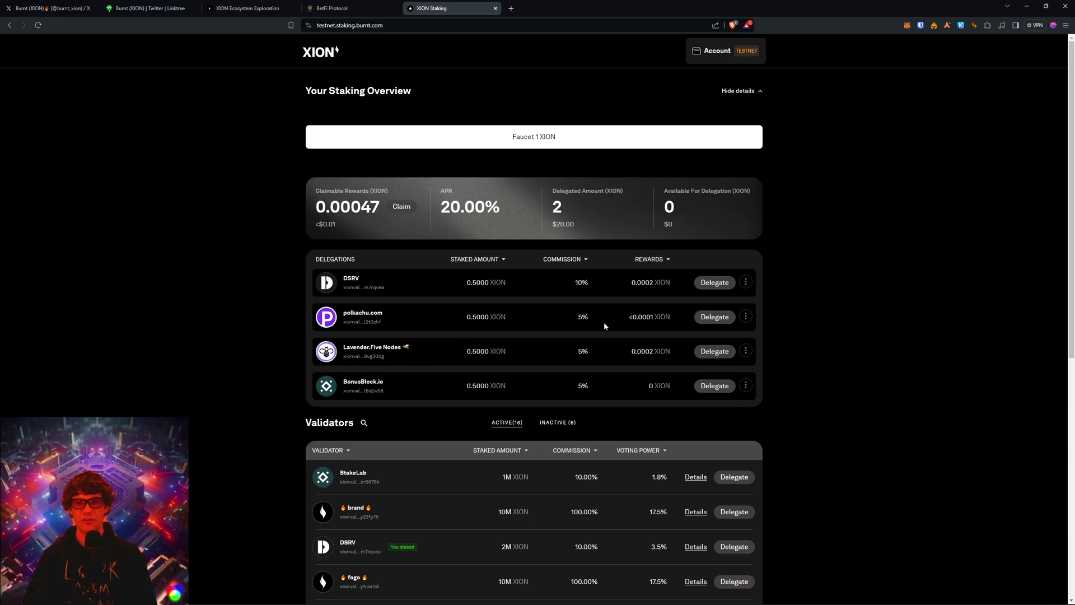
On the XION Ecosystem Exploration tab, open the Staking Campaign's staking site.
{"action": "left_click", "coordinate": [333, 7]}
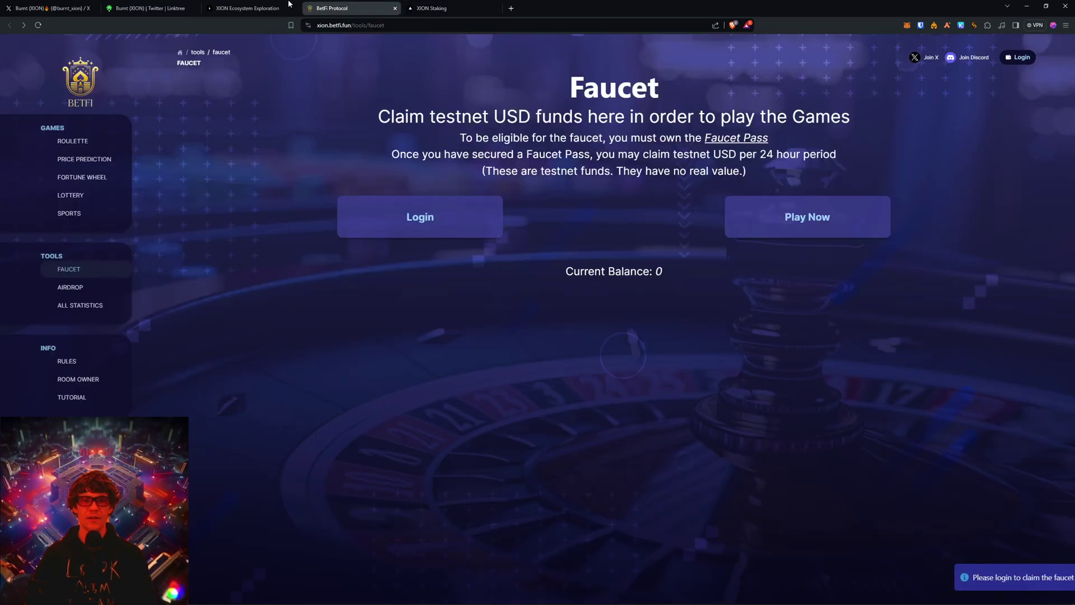
{"action": "left_click", "coordinate": [247, 8]}
{"action": "scroll", "coordinate": [518, 305], "scroll_direction": "down", "scroll_amount": 5}
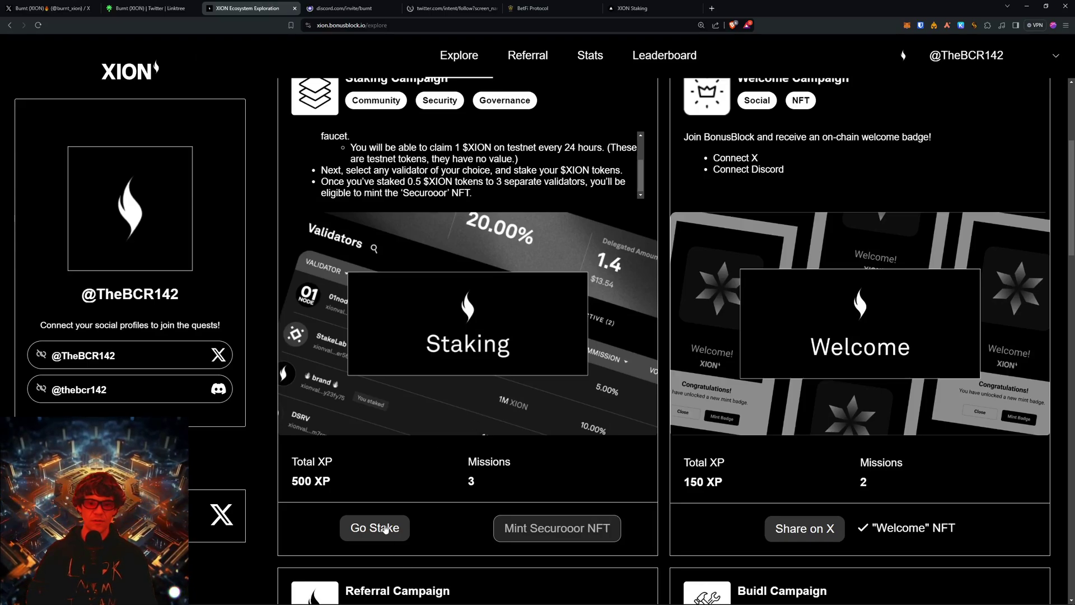
{"action": "left_click", "coordinate": [386, 529]}
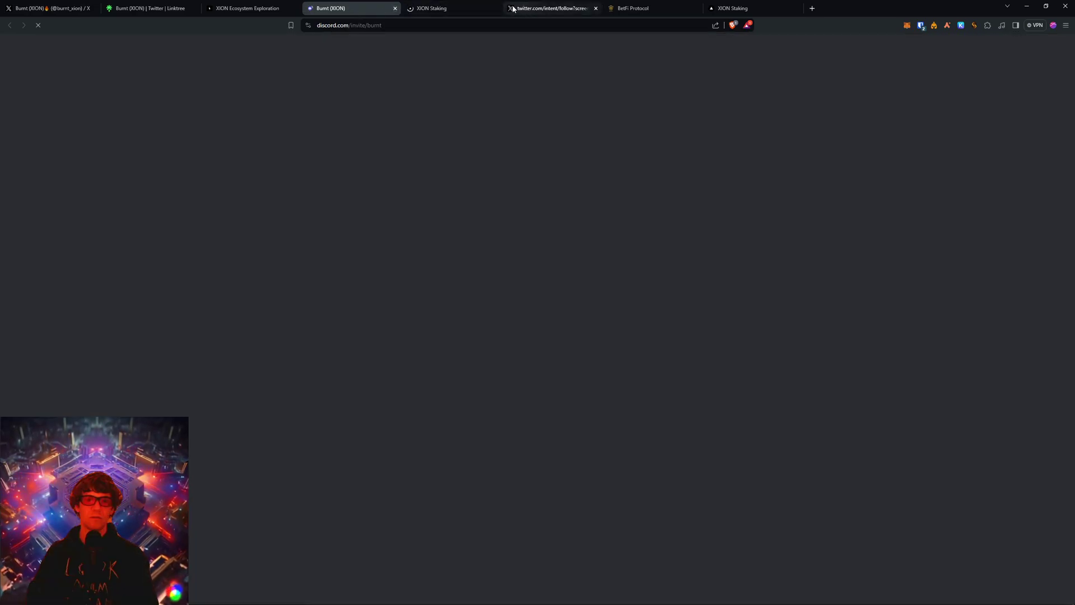
Close the Discord invite, X follow and duplicate XION Staking tabs, then reload the explore page.
{"action": "key", "text": "ctrl+w"}
{"action": "left_click", "coordinate": [476, 8]}
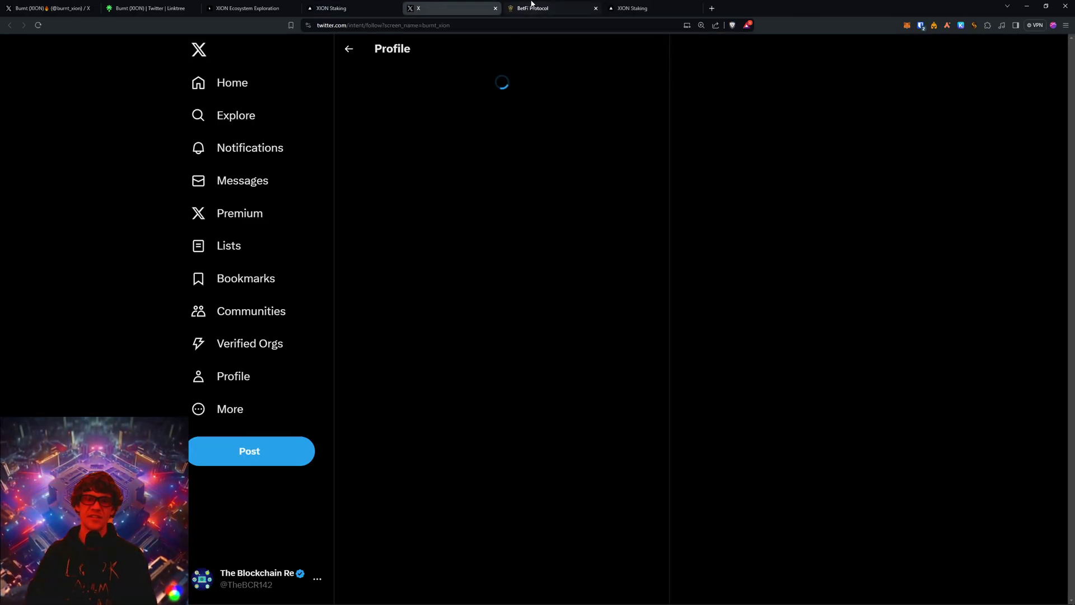
{"action": "left_click", "coordinate": [495, 9]}
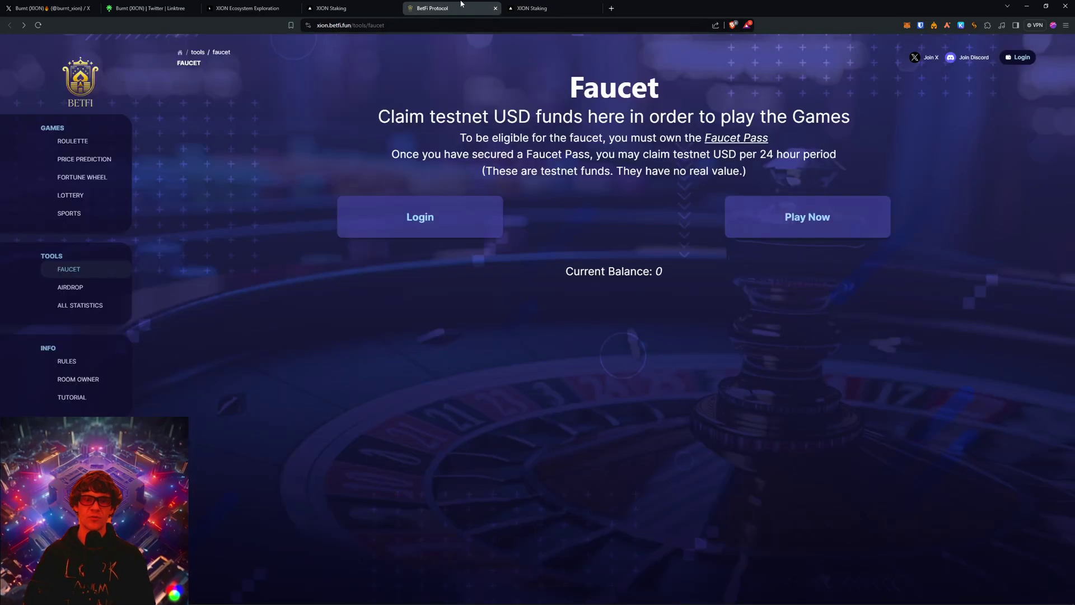
{"action": "left_click", "coordinate": [567, 6]}
{"action": "left_click", "coordinate": [322, 5]}
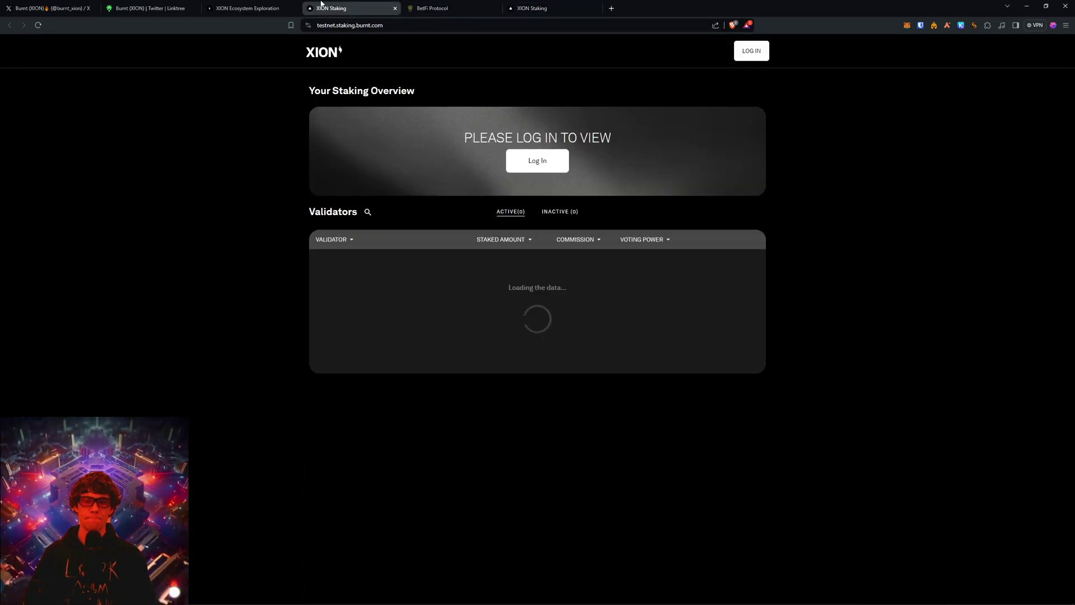
{"action": "left_click", "coordinate": [395, 8]}
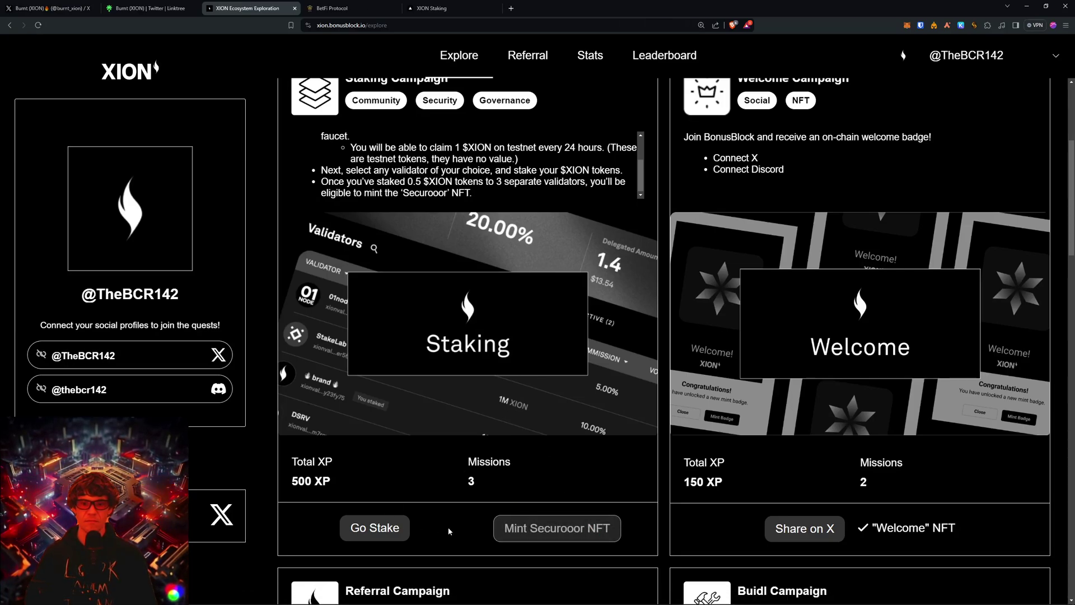
{"action": "key", "text": "F5"}
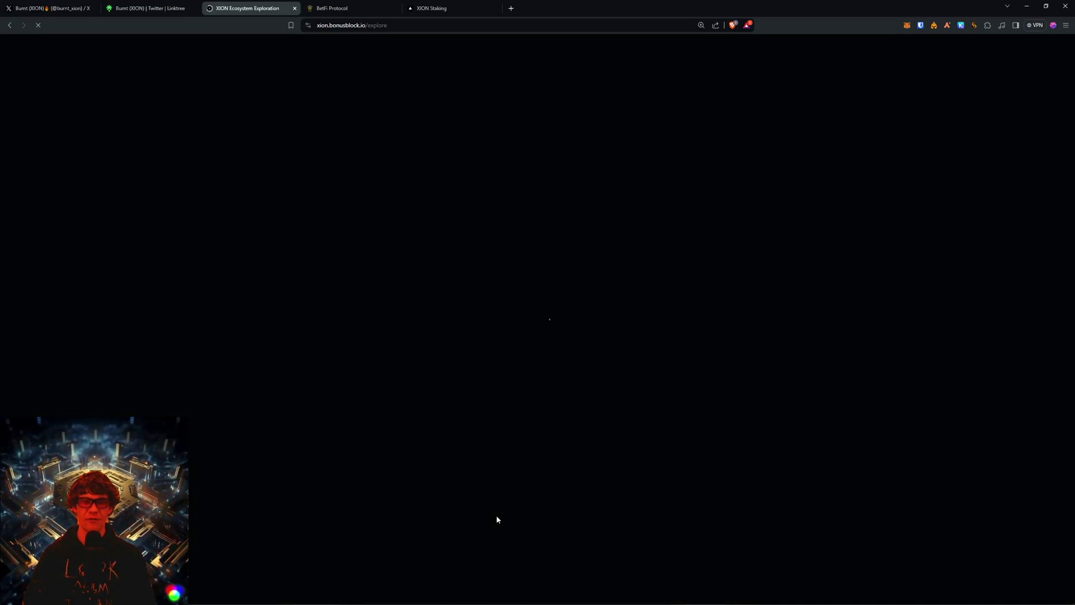
Open the Staking Campaign's Go Stake site, then read the campaign's Securooor NFT mint requirement.
{"action": "scroll", "coordinate": [592, 355], "scroll_direction": "down", "scroll_amount": 6}
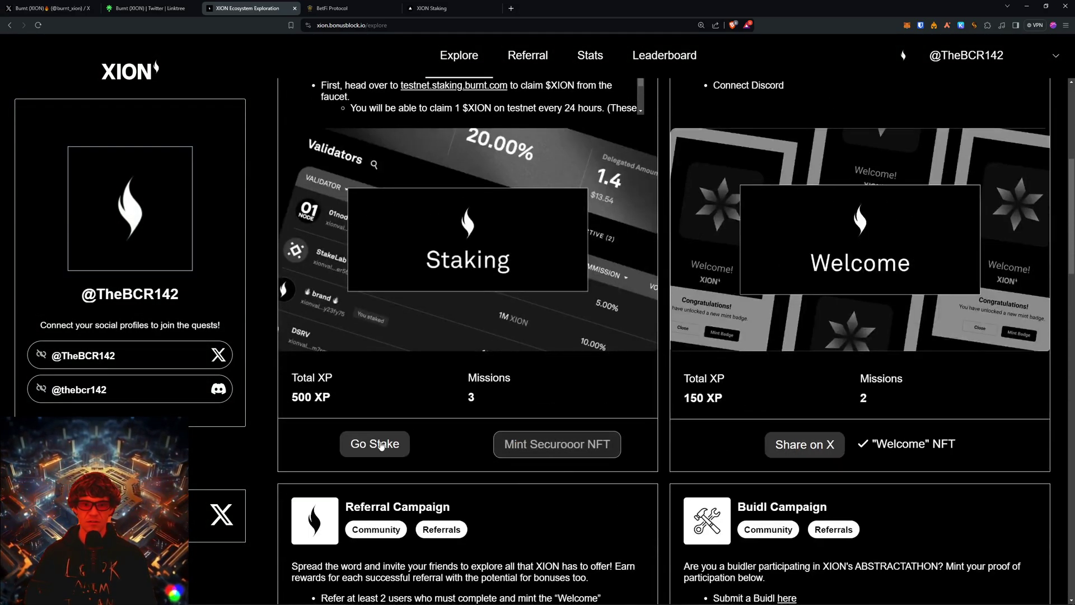
{"action": "left_click", "coordinate": [380, 444]}
{"action": "left_click", "coordinate": [252, 8]}
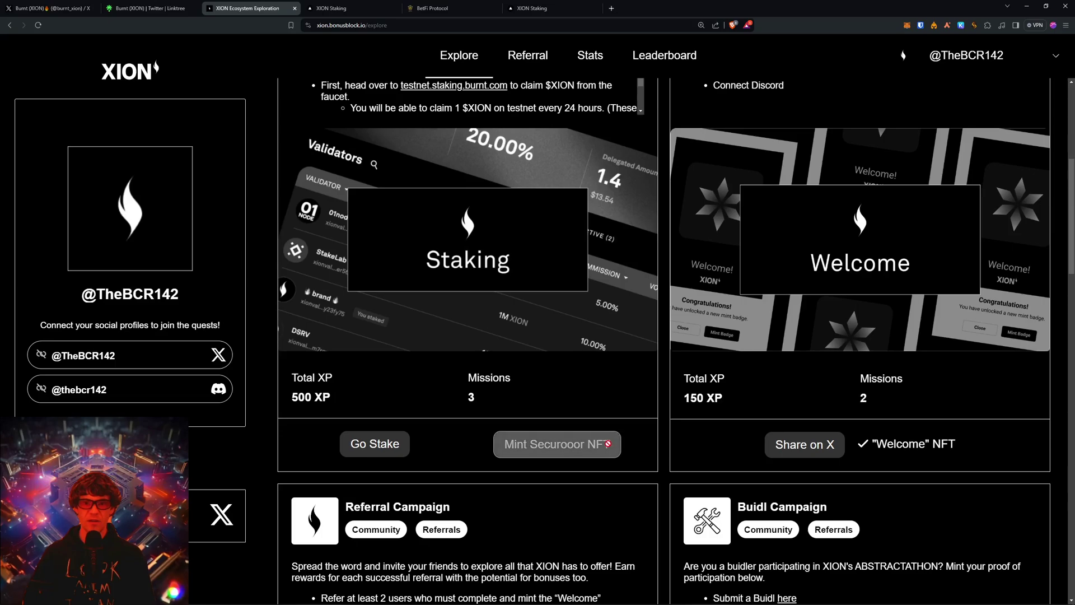
{"action": "scroll", "coordinate": [637, 237], "scroll_direction": "up", "scroll_amount": 4}
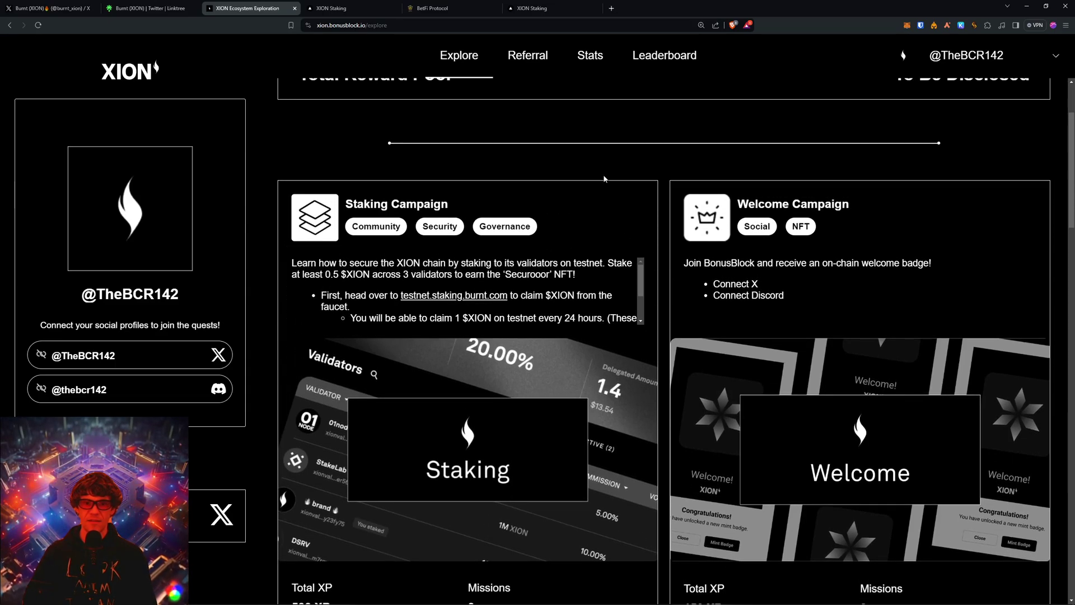
{"action": "scroll", "coordinate": [609, 274], "scroll_direction": "down", "scroll_amount": 1}
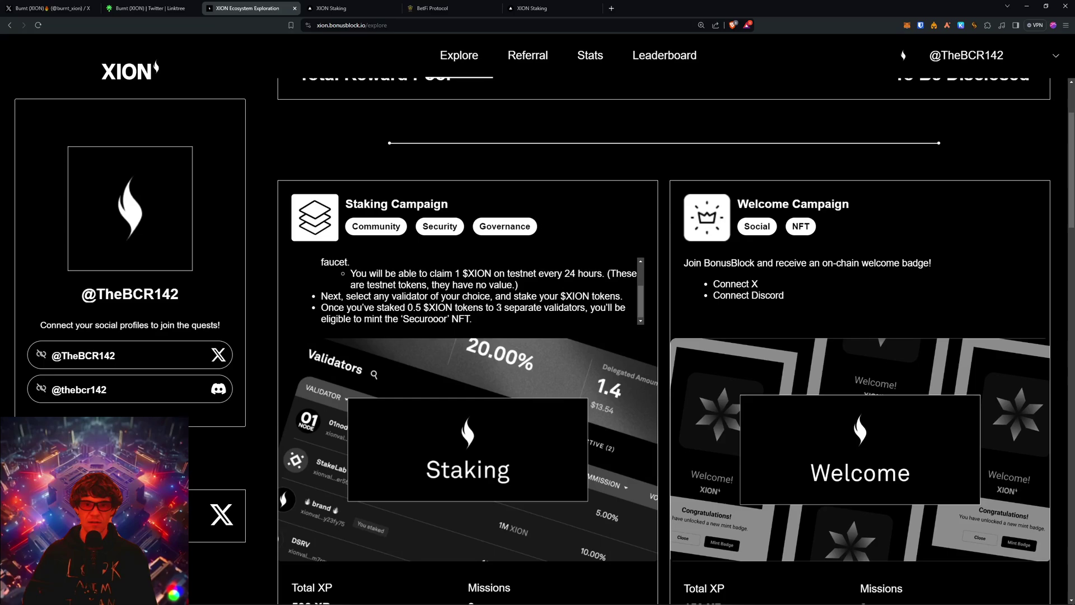
{"action": "scroll", "coordinate": [618, 372], "scroll_direction": "down", "scroll_amount": 4}
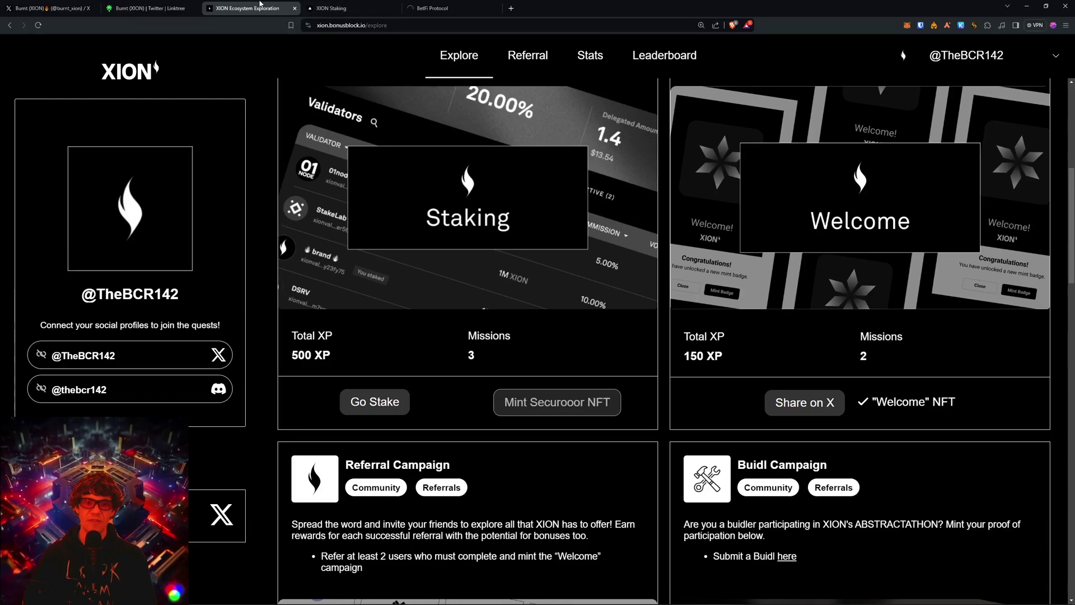
Close the XION Staking tab, reload, and scroll the Exploration tab back to the Staking Campaign card.
{"action": "left_click", "coordinate": [395, 7]}
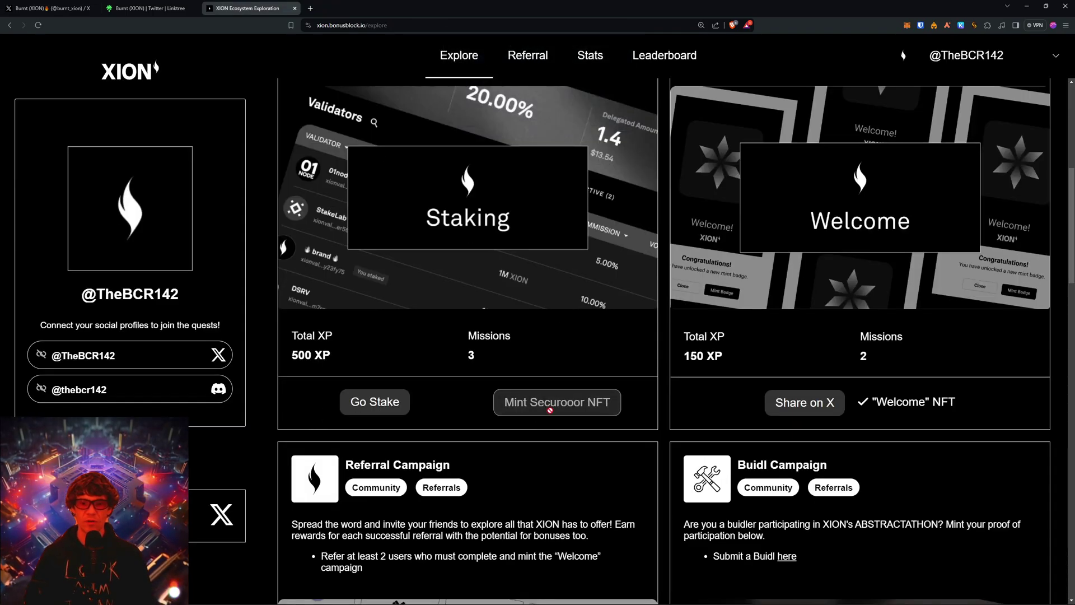
{"action": "key", "text": "F5"}
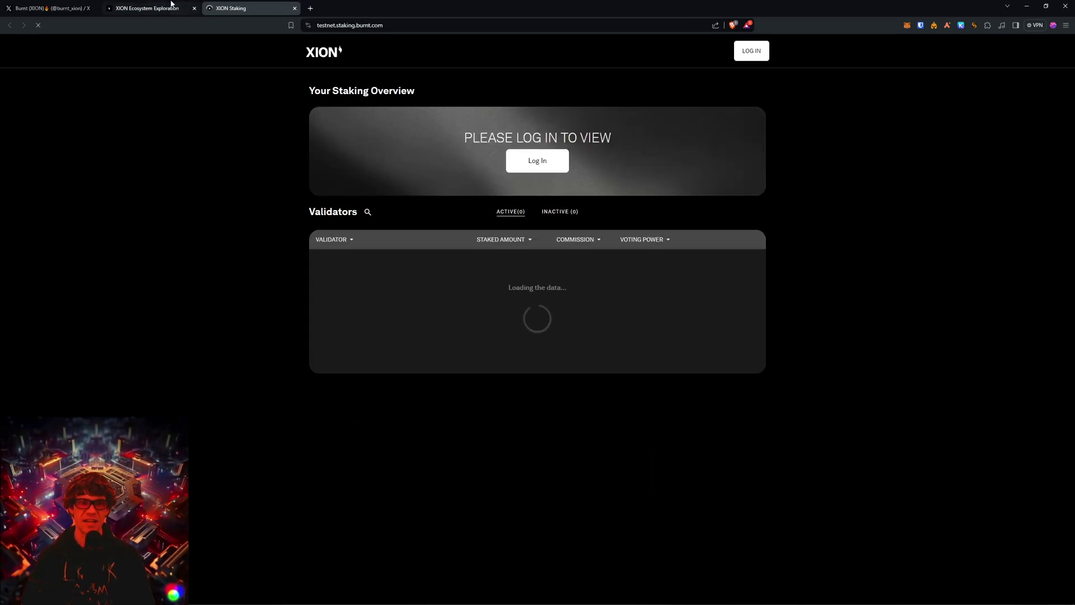
{"action": "left_click", "coordinate": [163, 7]}
{"action": "scroll", "coordinate": [647, 465], "scroll_direction": "down", "scroll_amount": 3}
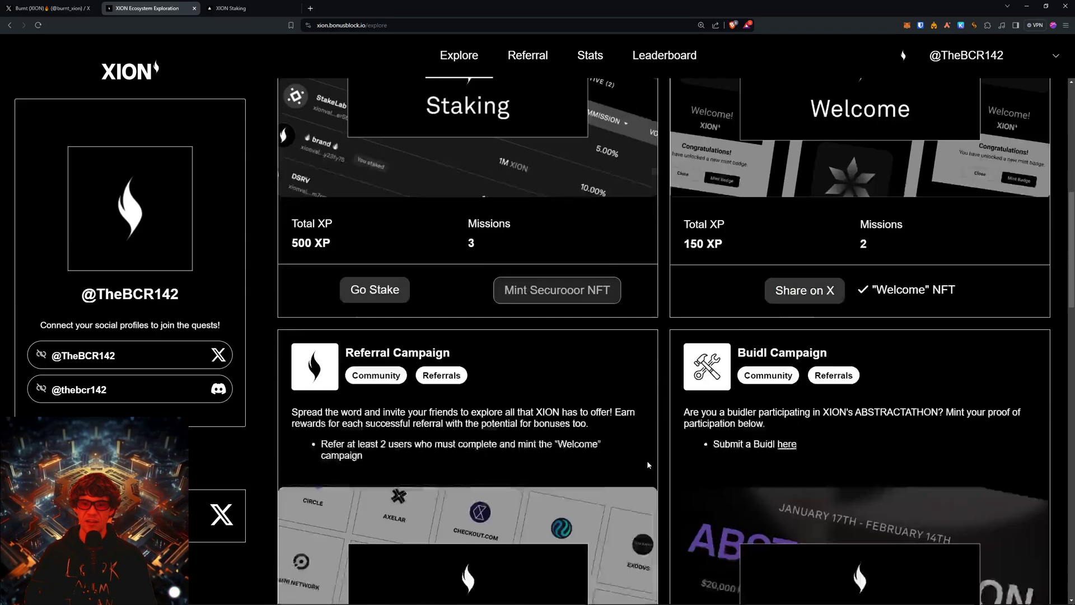
{"action": "scroll", "coordinate": [647, 461], "scroll_direction": "down", "scroll_amount": 4}
{"action": "scroll", "coordinate": [639, 368], "scroll_direction": "up", "scroll_amount": 3}
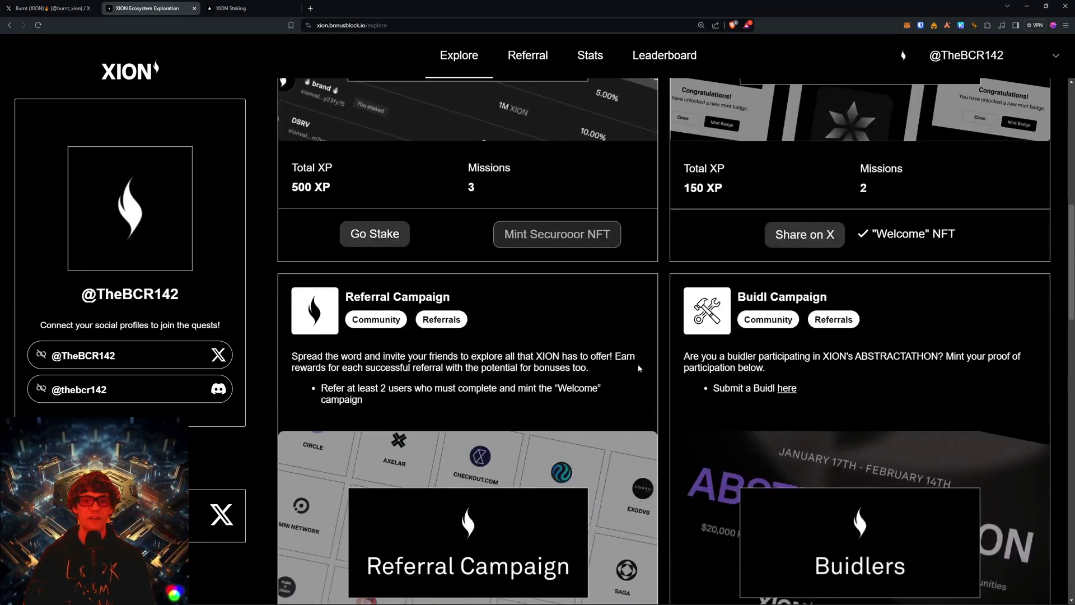
{"action": "scroll", "coordinate": [638, 368], "scroll_direction": "up", "scroll_amount": 4}
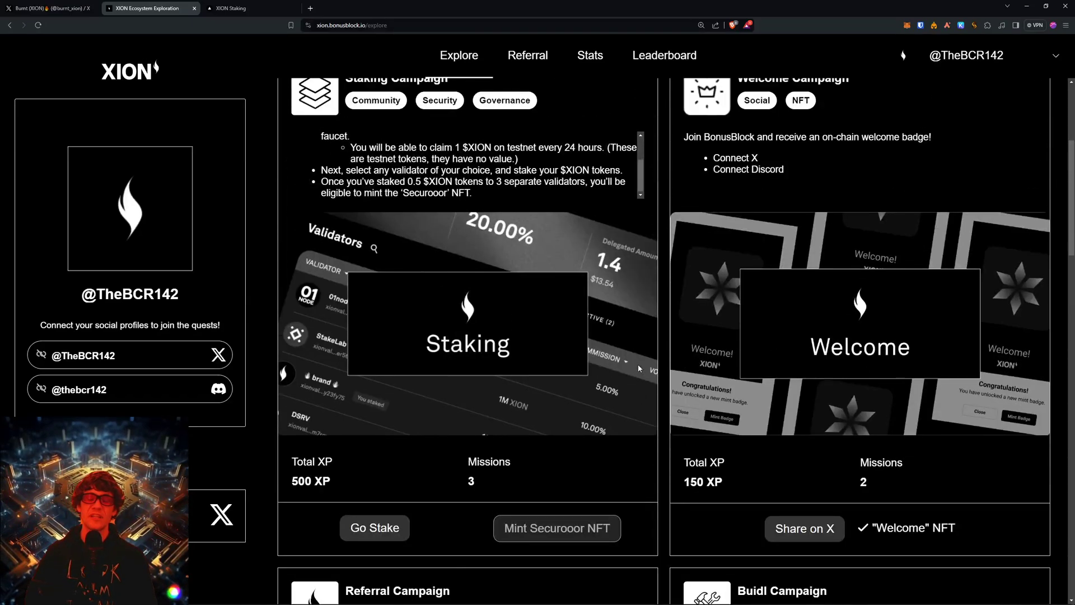